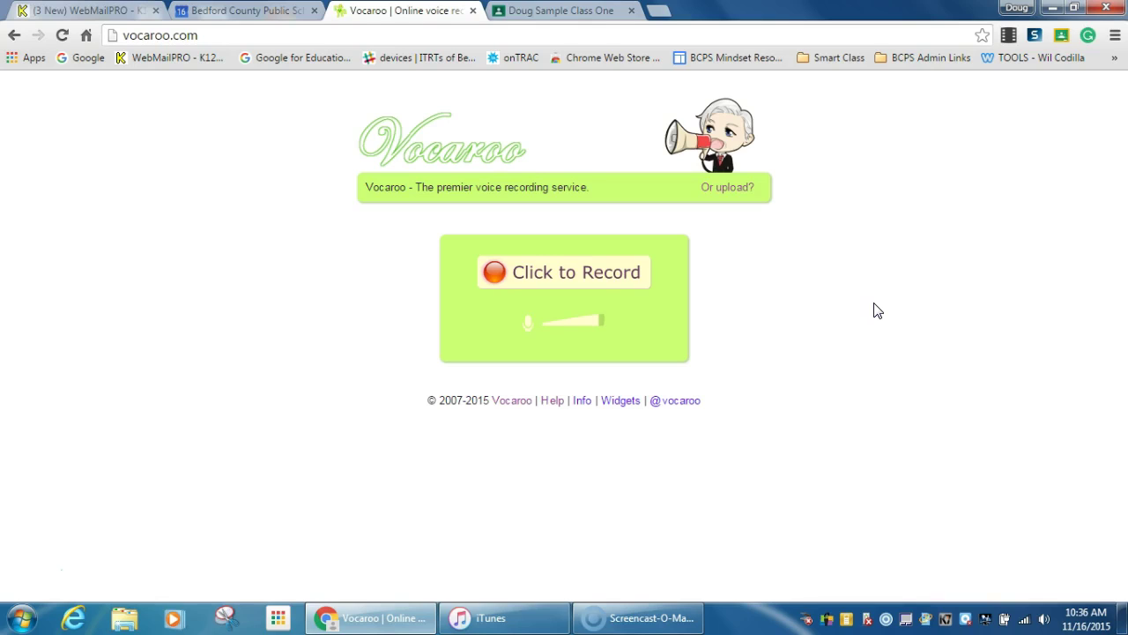
Start a new recording on vocaroo.com, bringing up the Flash camera and microphone request
{"action": "left_click", "coordinate": [861, 247]}
{"action": "left_click", "coordinate": [838, 288]}
Allow microphone access and record about 12 seconds of spoken assignment directions, then stop
{"action": "left_click", "coordinate": [585, 278]}
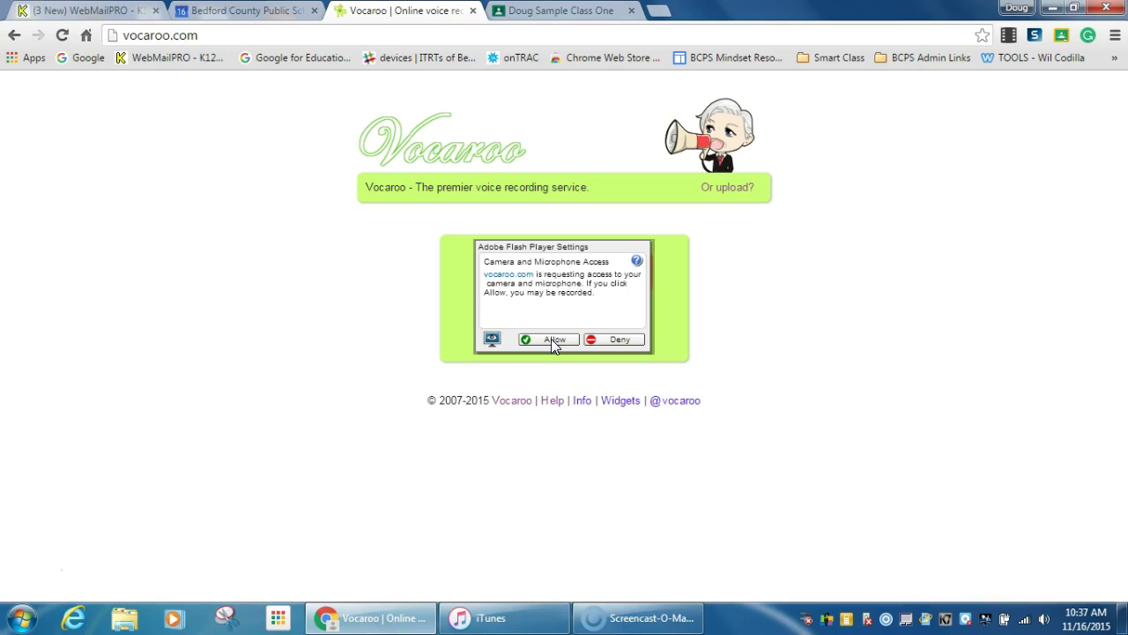
{"action": "left_click", "coordinate": [551, 338]}
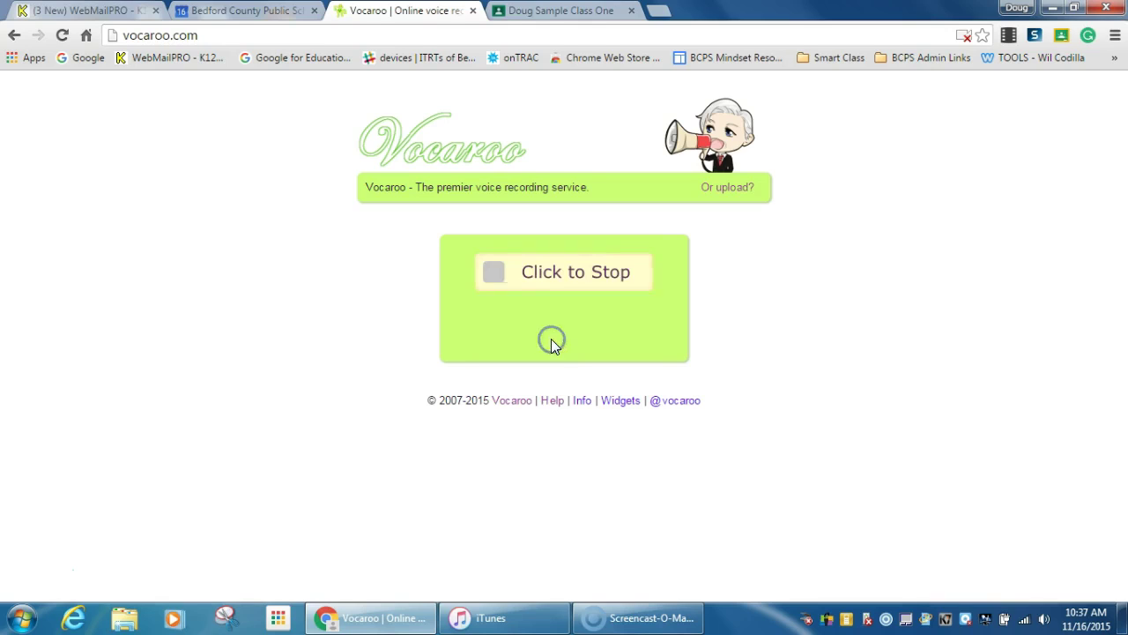
{"action": "left_click", "coordinate": [813, 282]}
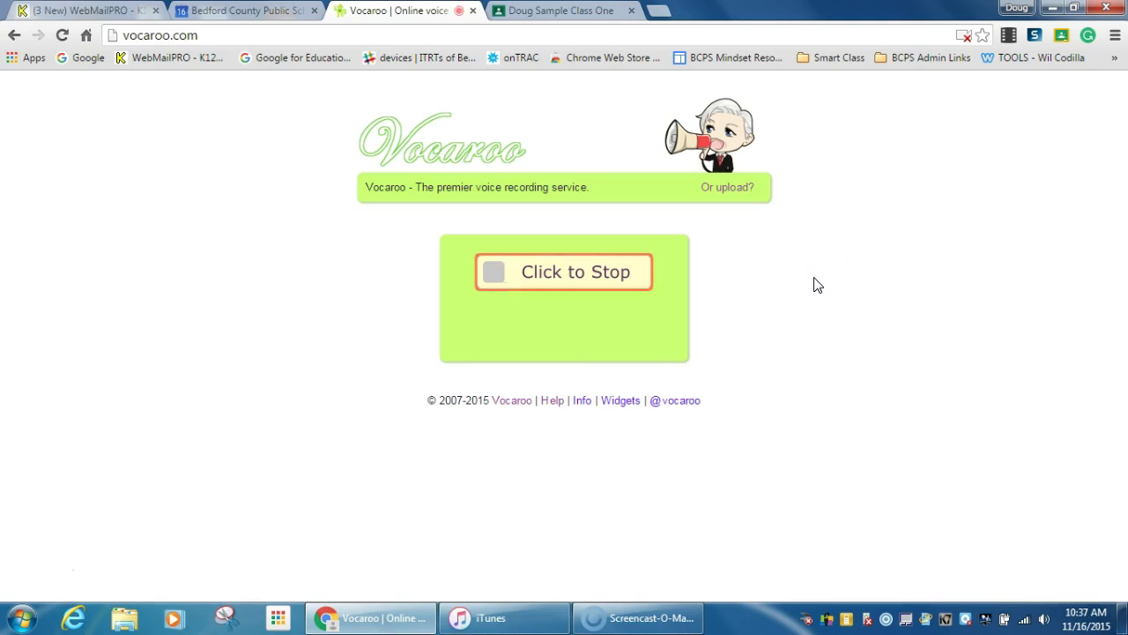
{"action": "left_click", "coordinate": [812, 278]}
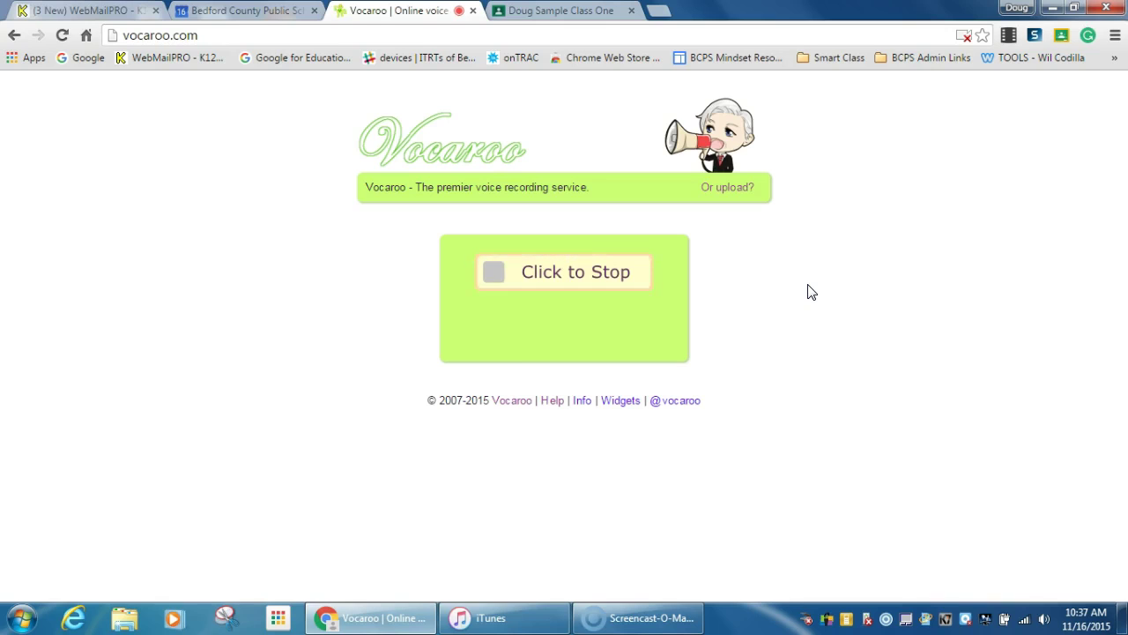
{"action": "left_click", "coordinate": [778, 276]}
{"action": "left_click", "coordinate": [564, 272]}
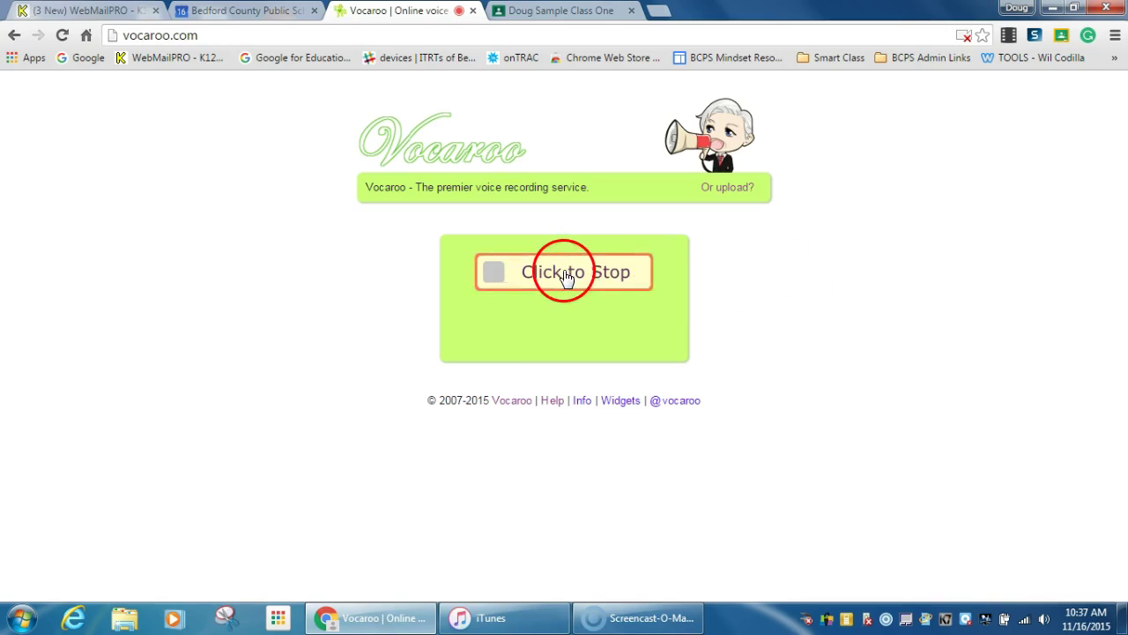
{"action": "left_click", "coordinate": [598, 272]}
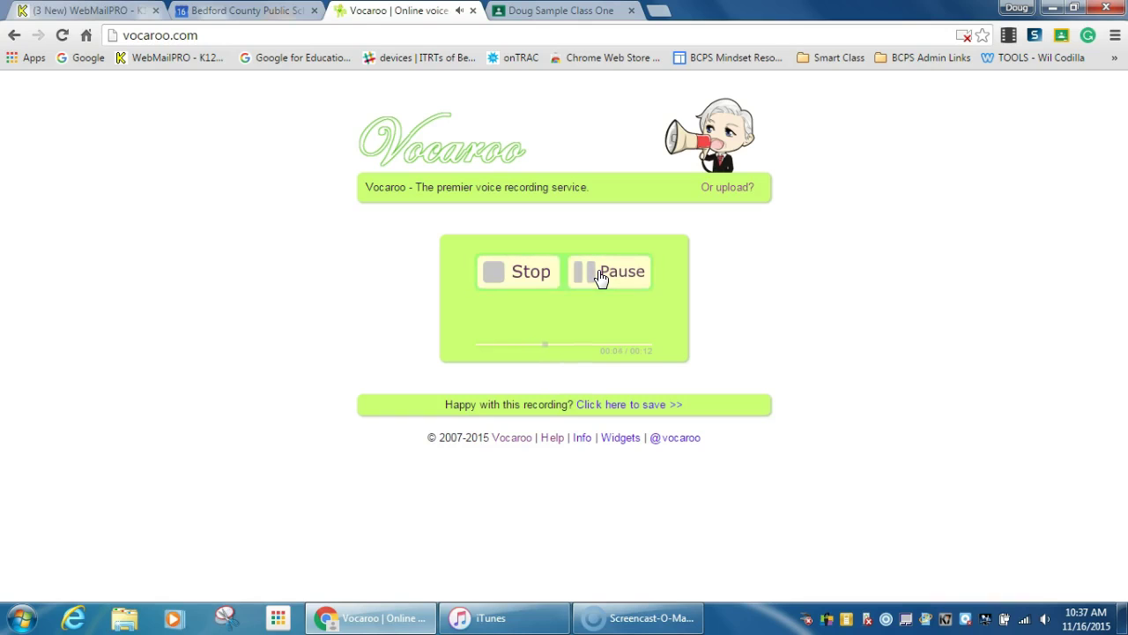
{"action": "left_click", "coordinate": [646, 297]}
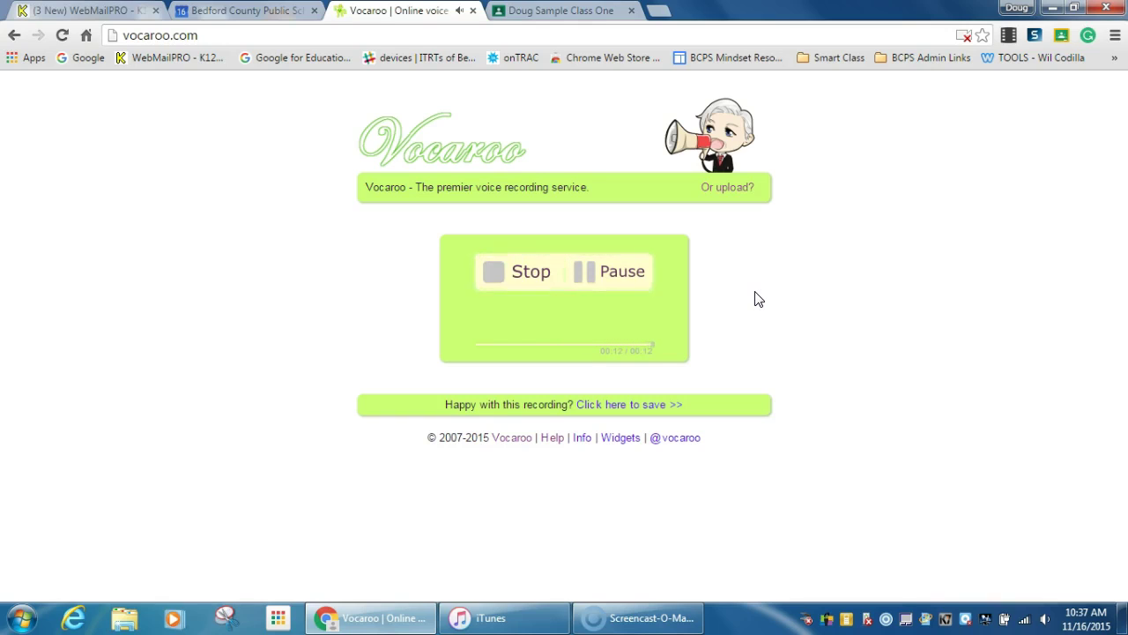
{"action": "left_click", "coordinate": [505, 274]}
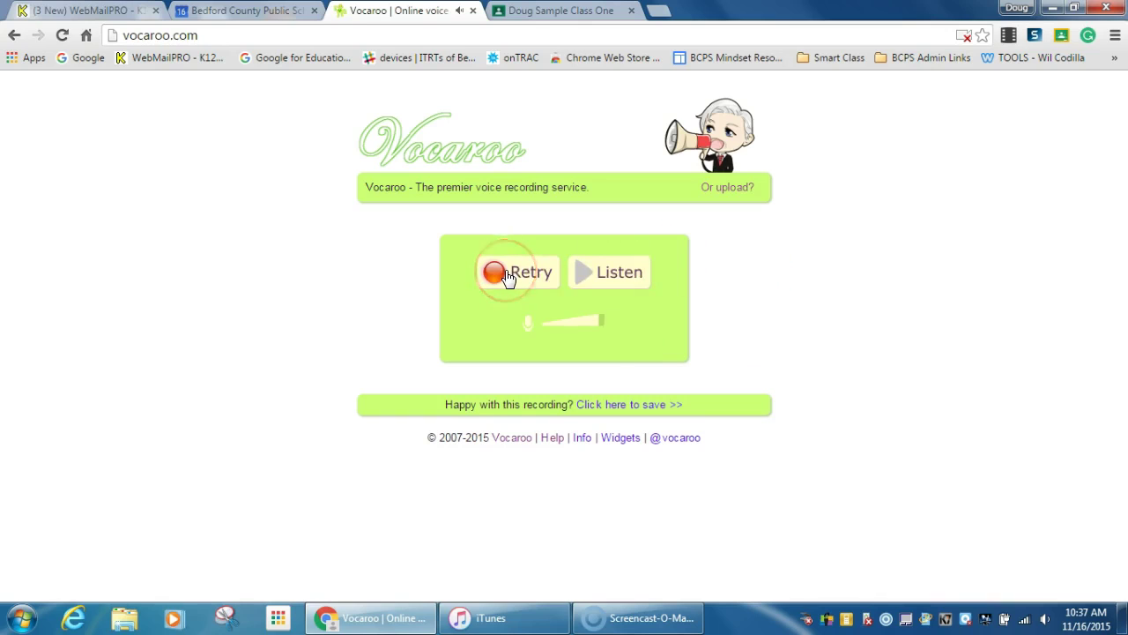
Save the Vocaroo recording and select its sharing link for copying
{"action": "left_click", "coordinate": [627, 407]}
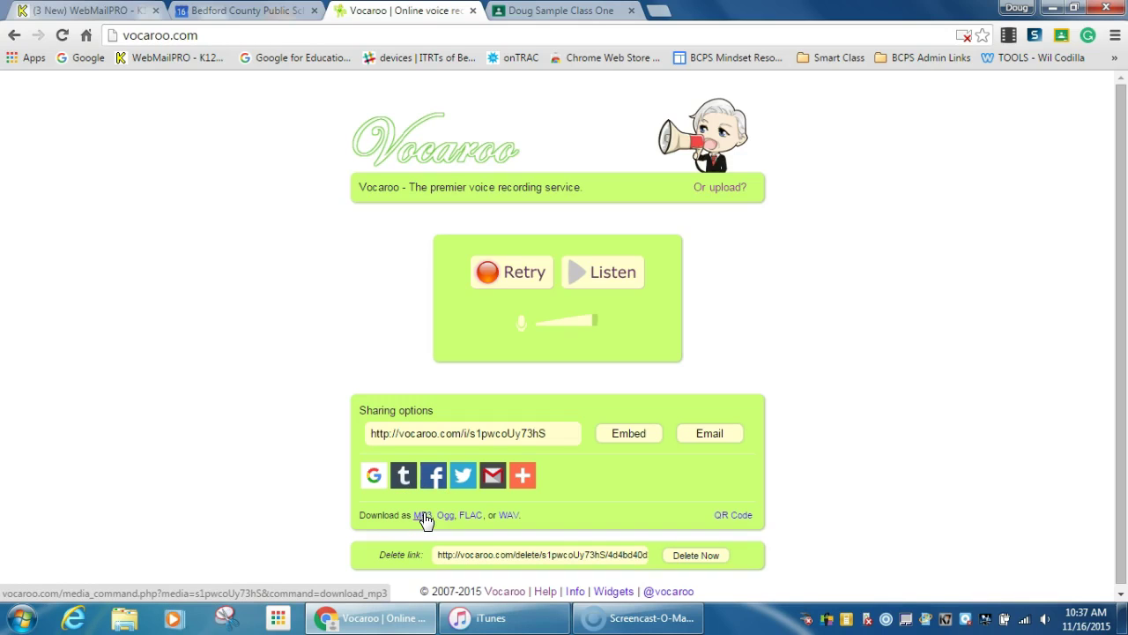
{"action": "left_click", "coordinate": [462, 436]}
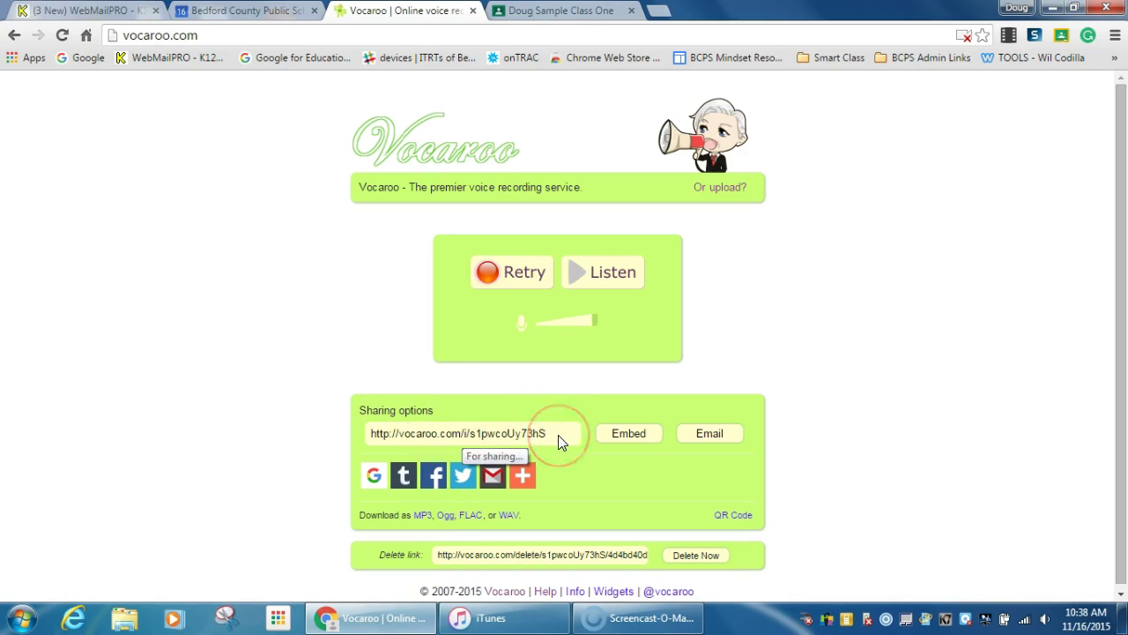
{"action": "left_click", "coordinate": [461, 432]}
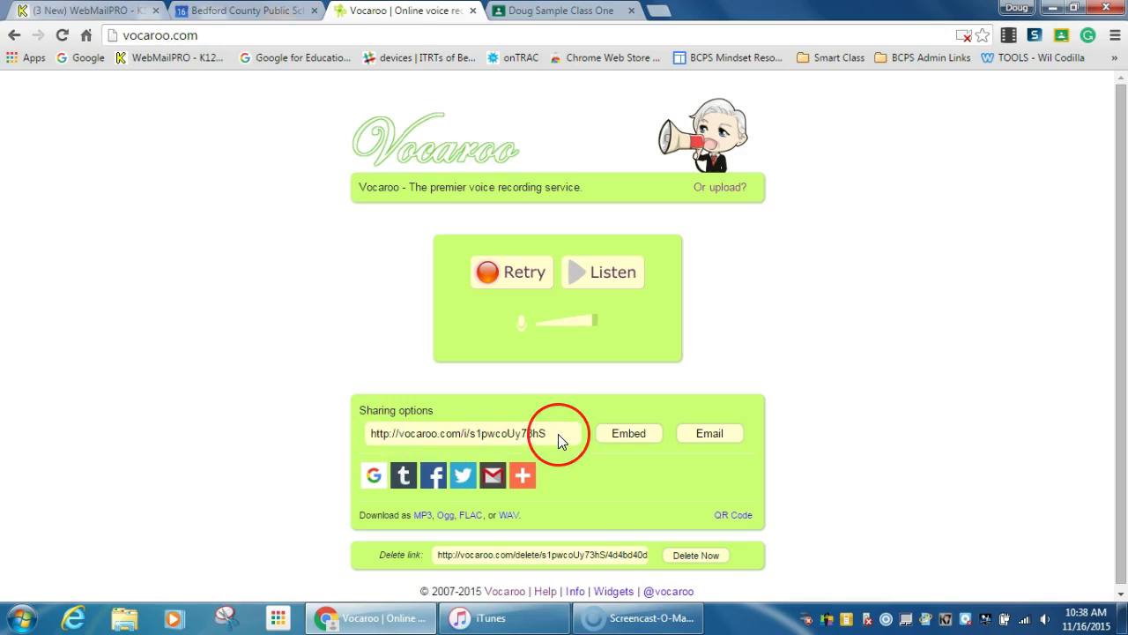
{"action": "left_click_drag", "start_coordinate": [558, 434], "coordinate": [359, 445]}
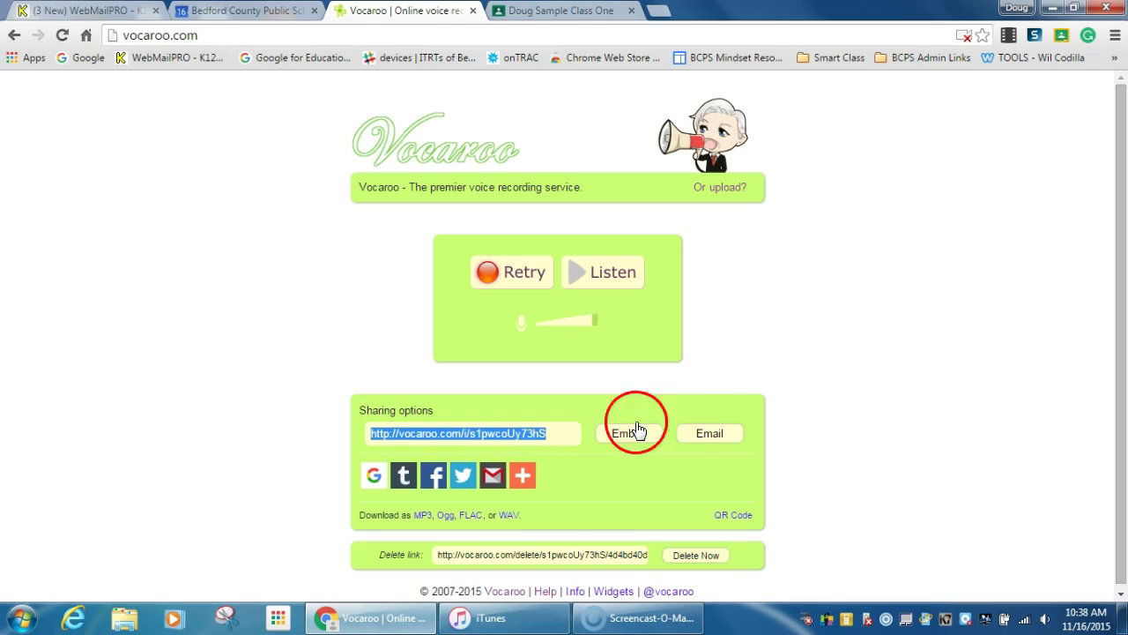
Switch to the sample class in Google Classroom and start a new assignment
{"action": "left_click", "coordinate": [768, 327]}
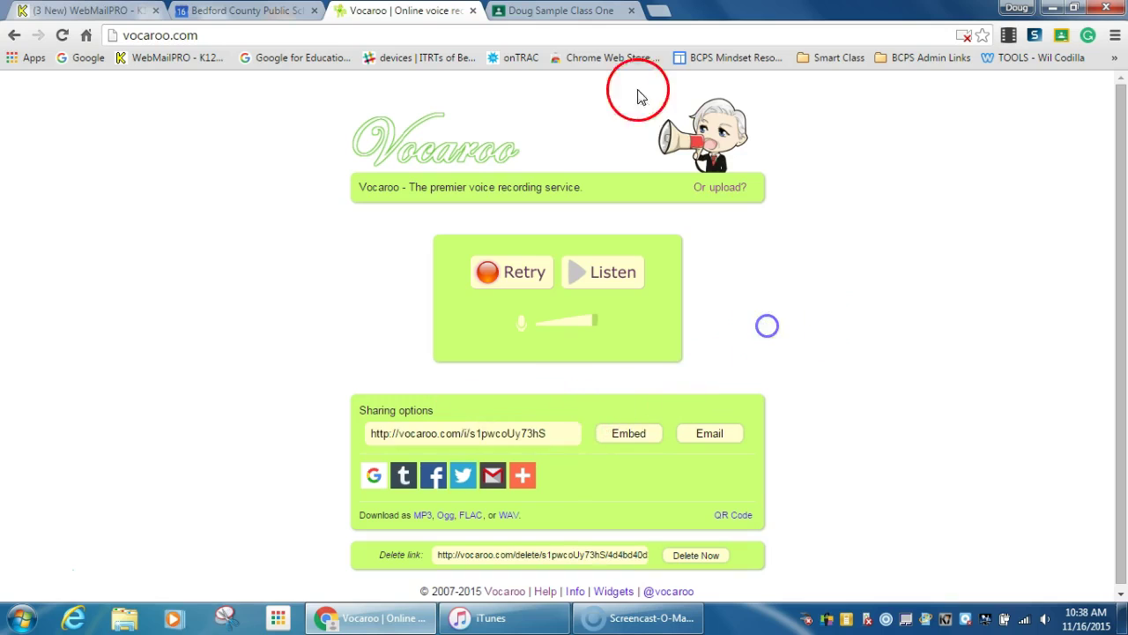
{"action": "left_click", "coordinate": [572, 11]}
{"action": "scroll", "coordinate": [1125, 317], "scroll_direction": "down", "scroll_amount": 2}
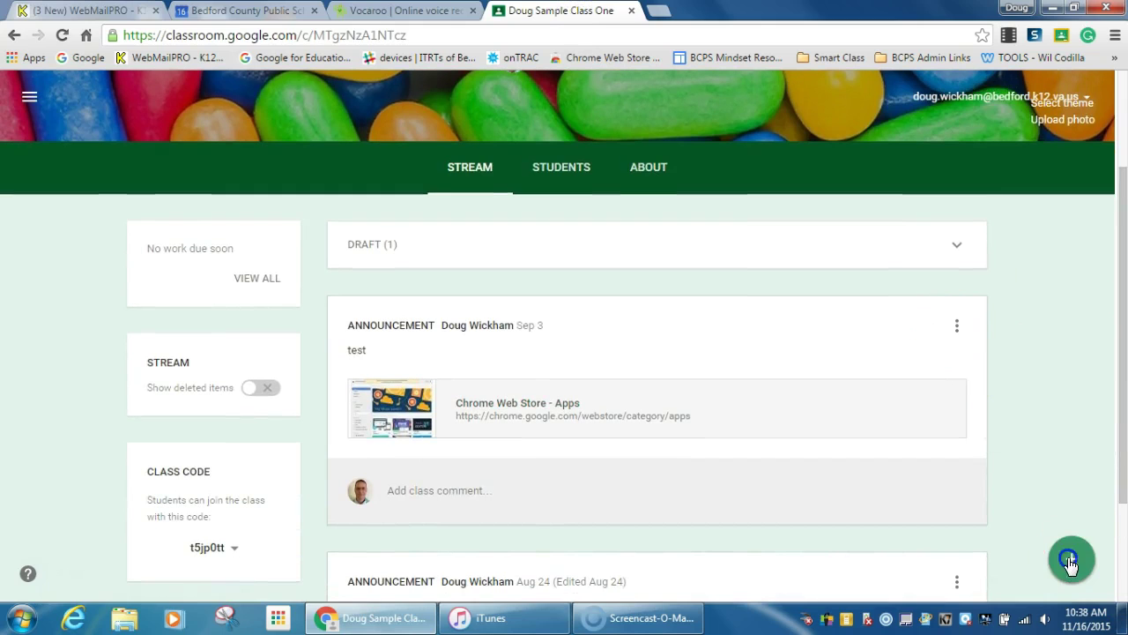
{"action": "mouse_move", "coordinate": [1073, 555]}
{"action": "left_click", "coordinate": [1066, 435]}
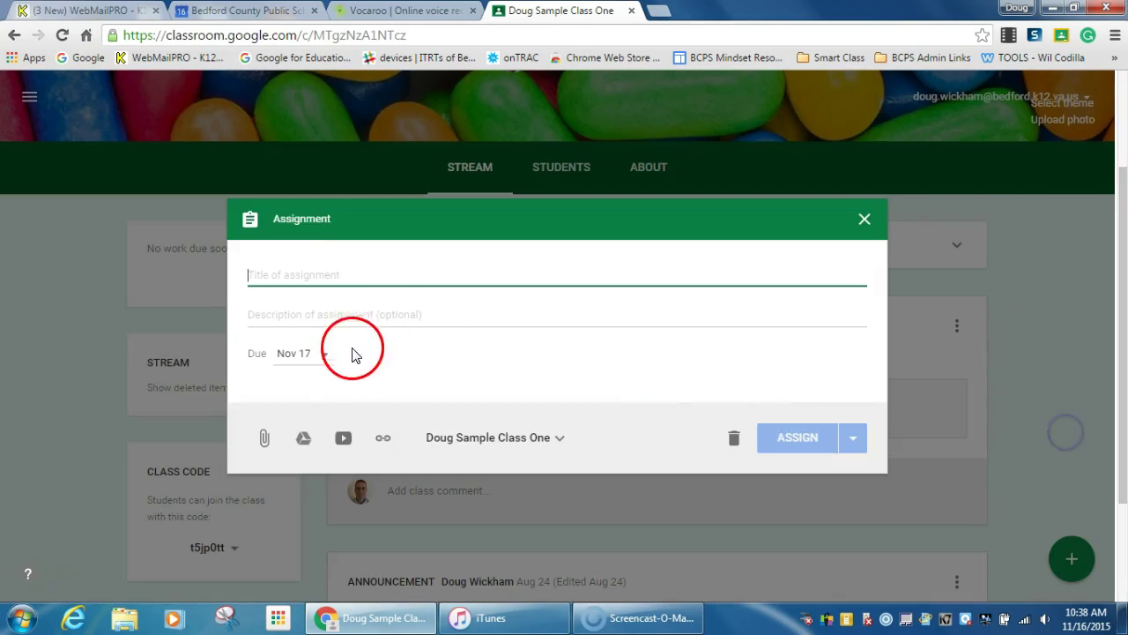
Title the assignment 'Impact of WWII' and write directions to use both links and submit a recording
{"action": "left_click", "coordinate": [368, 291]}
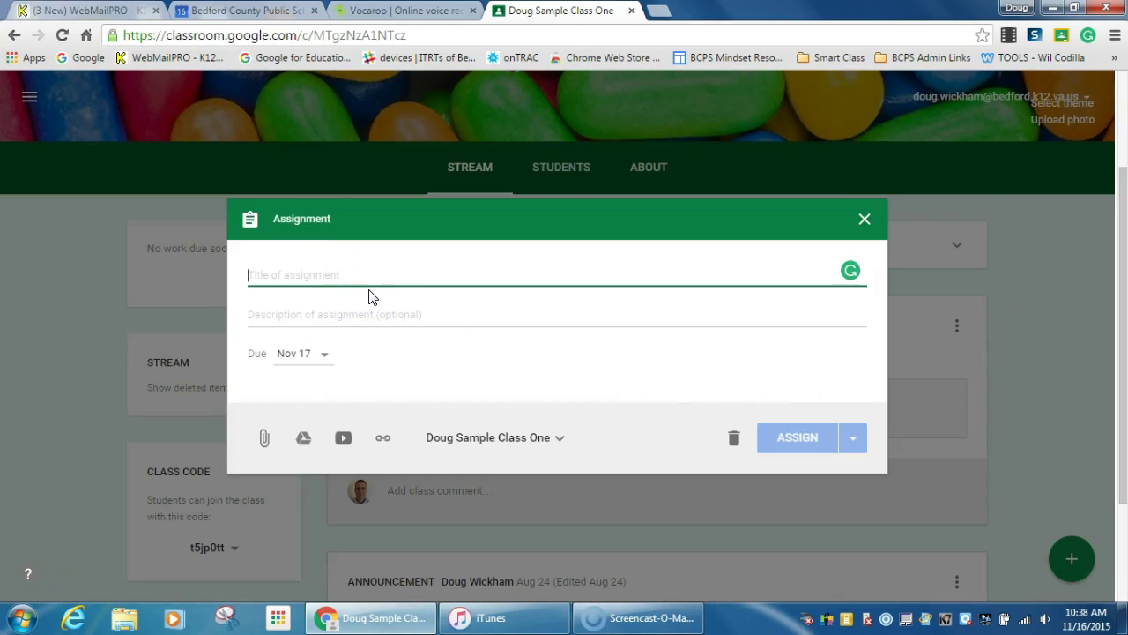
{"action": "type", "text": "Impact o"}
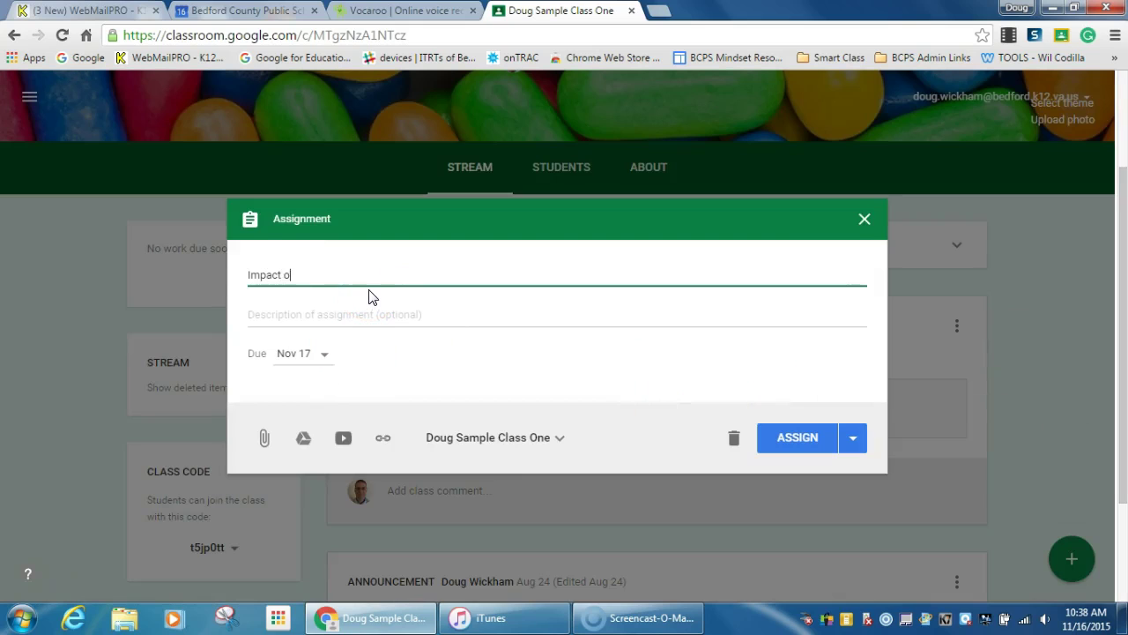
{"action": "type", "text": "f WWII"}
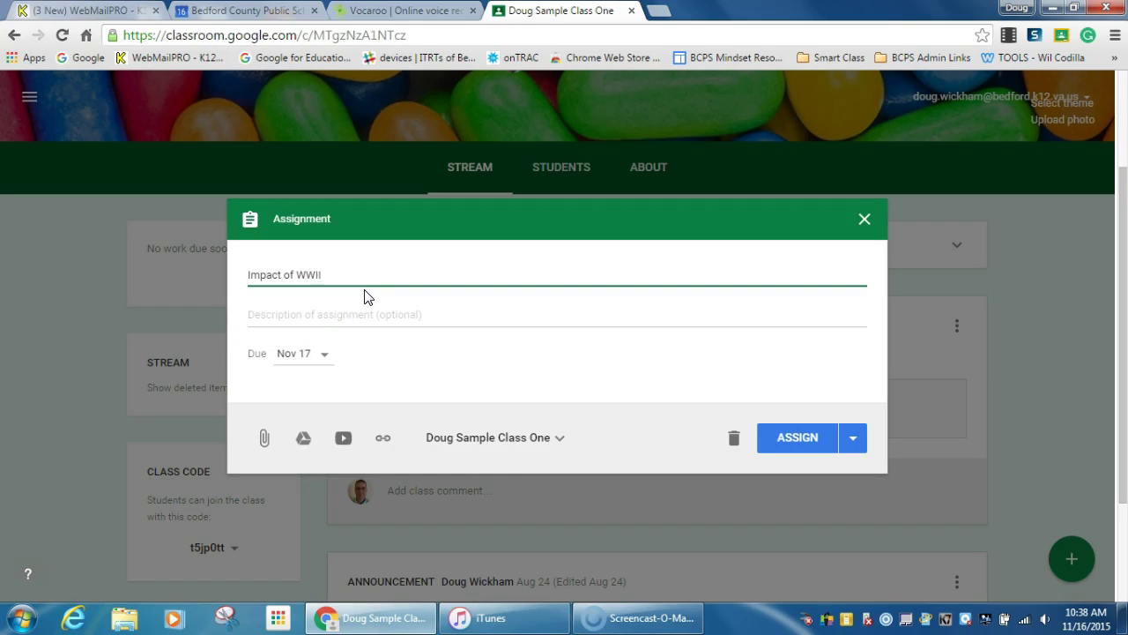
{"action": "left_click", "coordinate": [328, 318]}
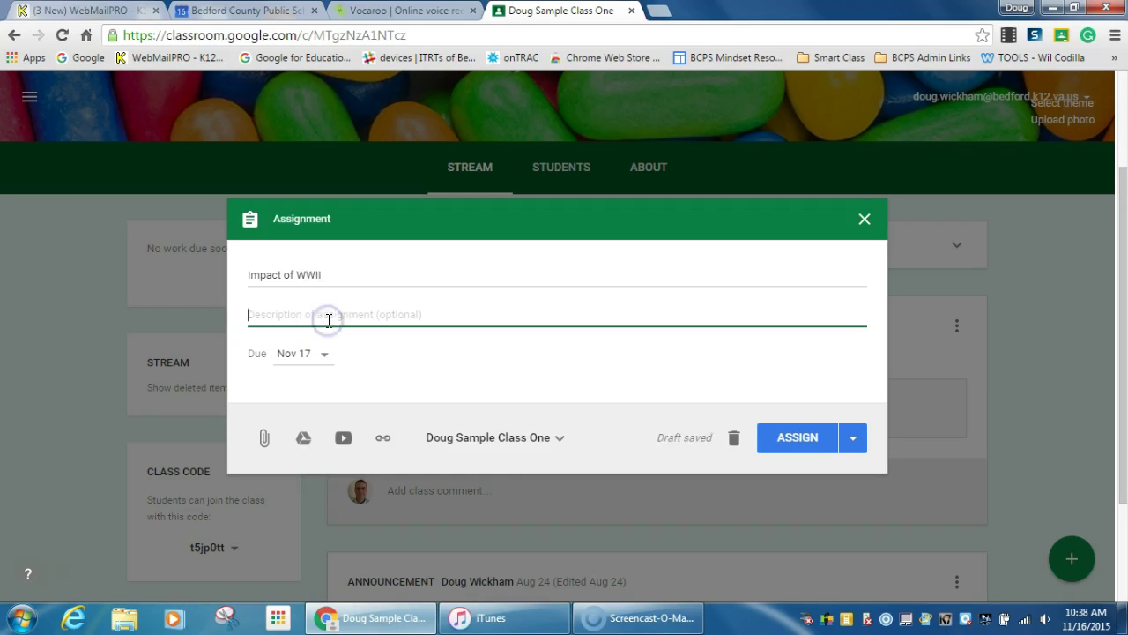
{"action": "type", "text": "Ple"}
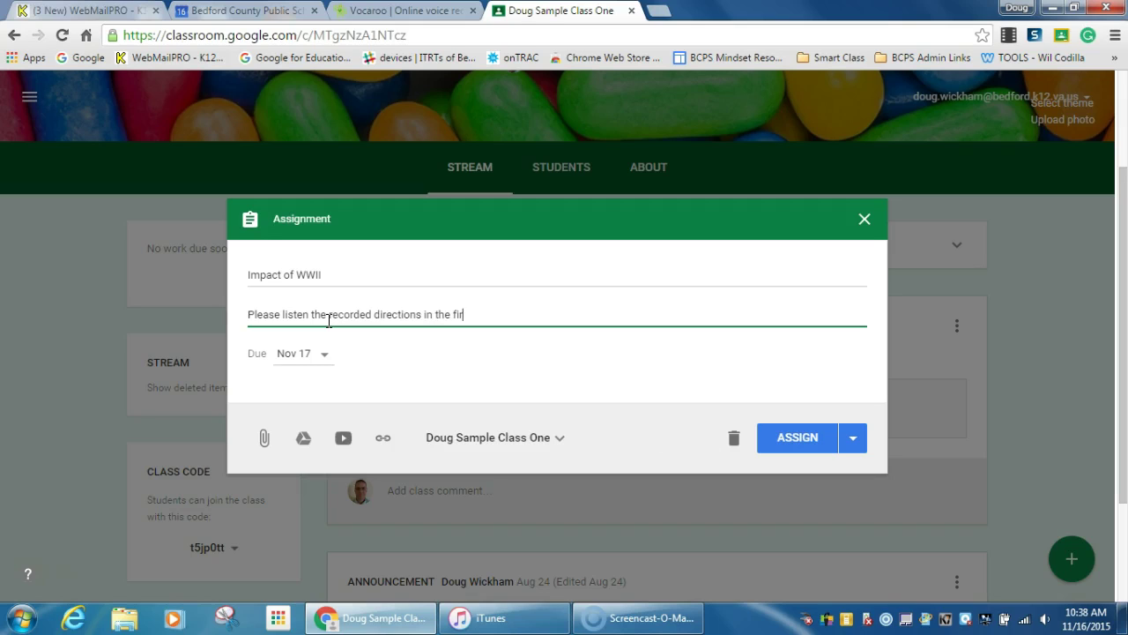
{"action": "type", "text": "nk"}
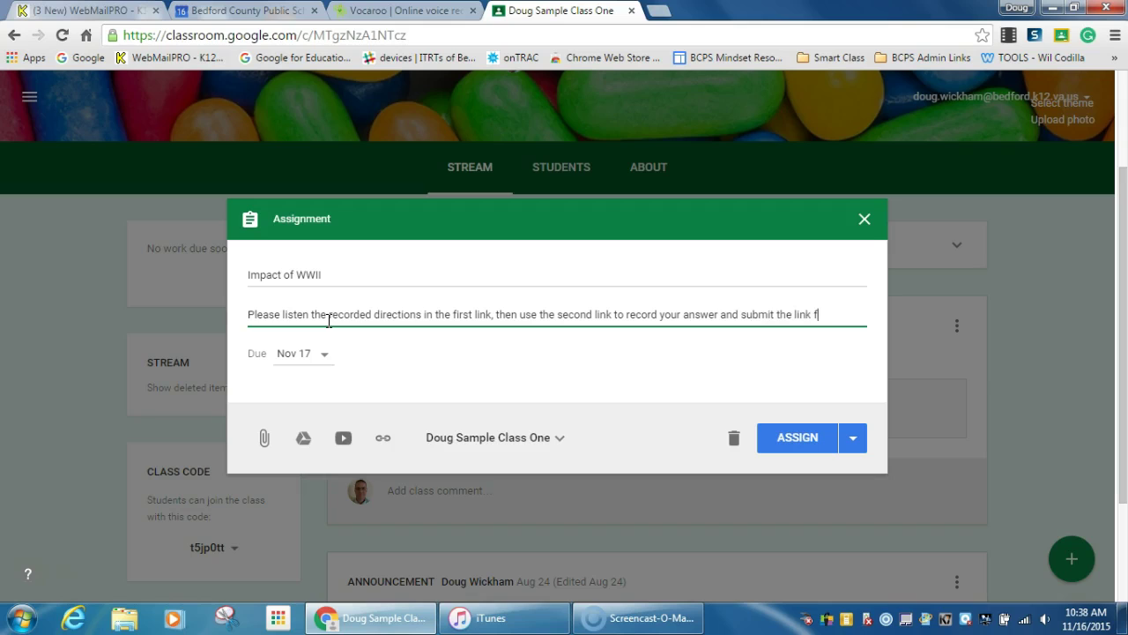
{"action": "type", "text": "ignement"}
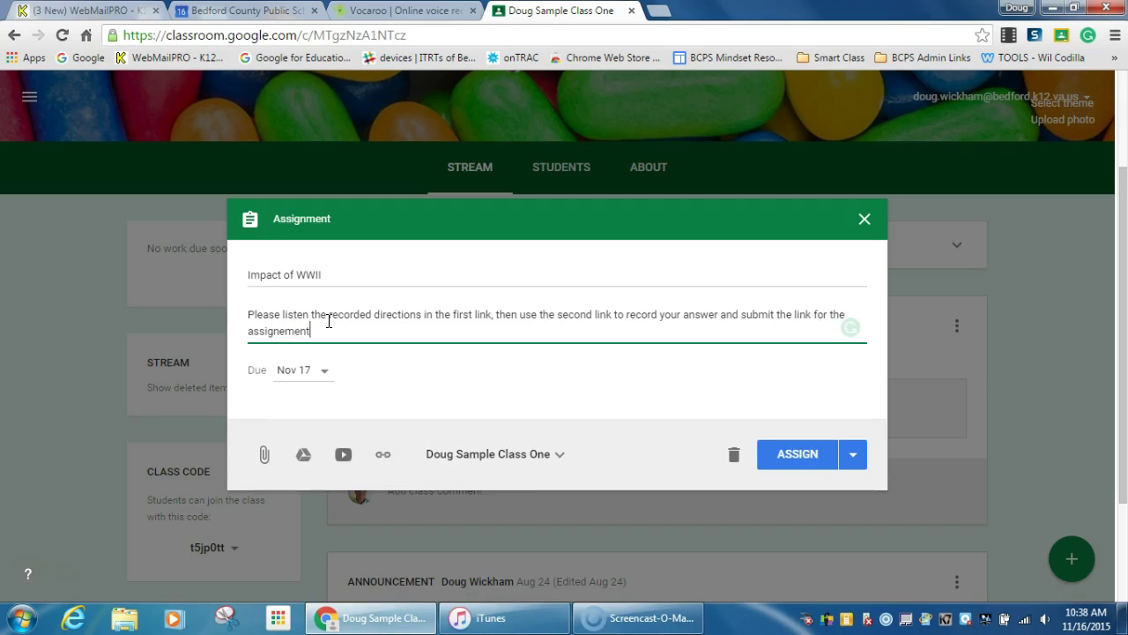
{"action": "key", "text": "BackSpace"}
{"action": "key", "text": "BackSpace"}
{"action": "key", "text": "BackSpace"}
{"action": "key", "text": "BackSpace"}
{"action": "type", "text": "m"}
Remove the assignment's due date
{"action": "left_click", "coordinate": [325, 371]}
{"action": "left_click", "coordinate": [451, 451]}
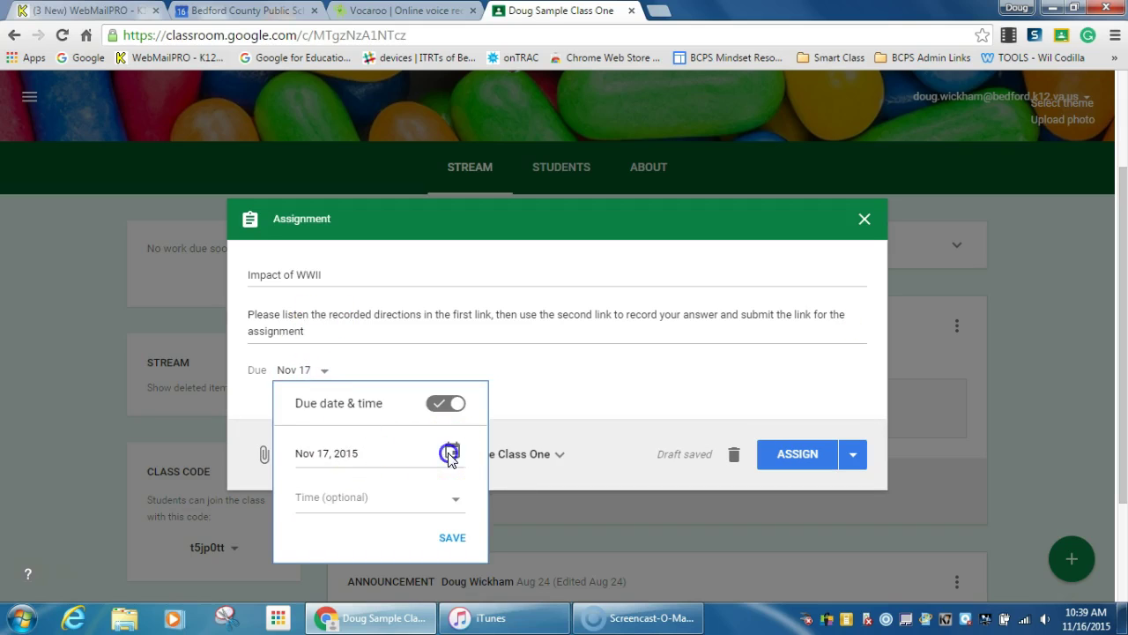
{"action": "left_click", "coordinate": [458, 403]}
{"action": "left_click", "coordinate": [458, 403]}
{"action": "left_click", "coordinate": [492, 383]}
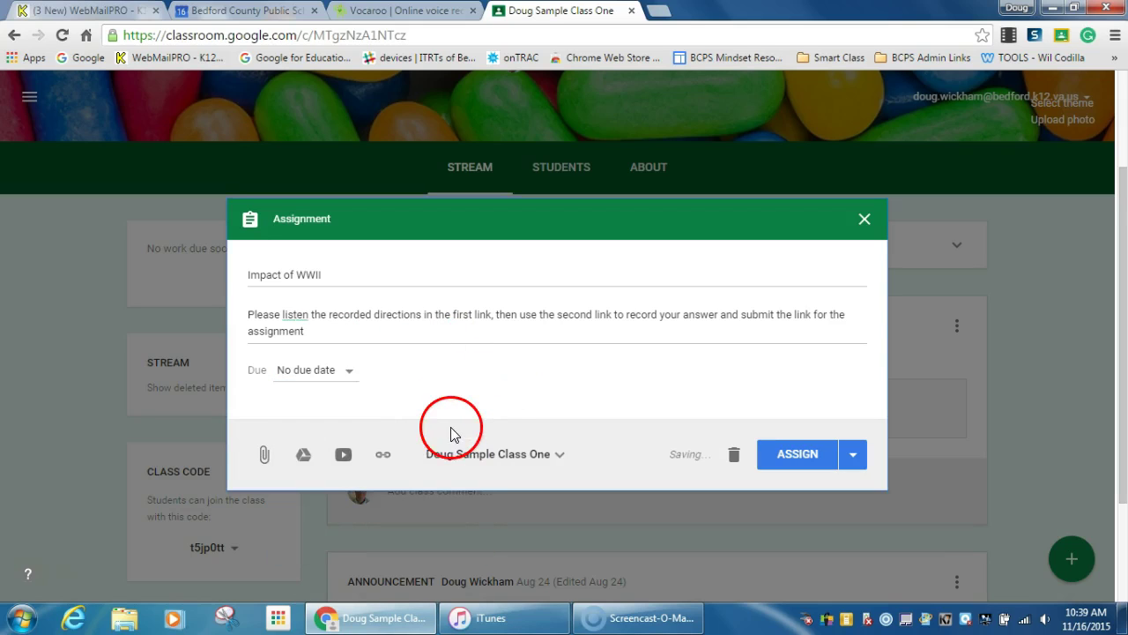
Attach the copied Vocaroo recording link to the assignment
{"action": "left_click", "coordinate": [384, 456]}
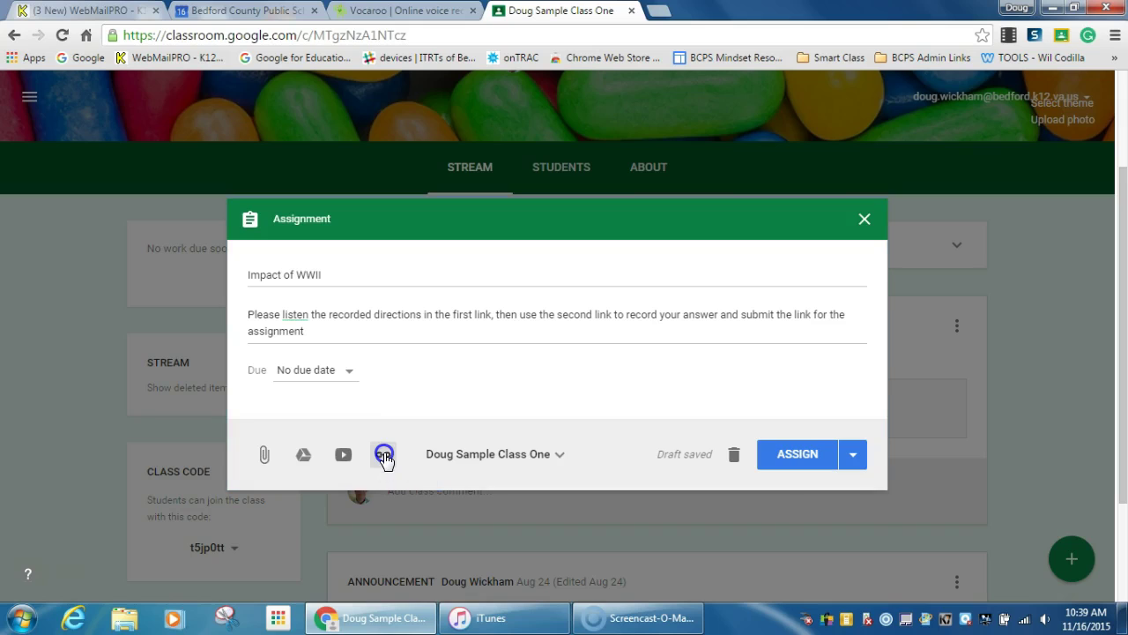
{"action": "left_click", "coordinate": [320, 440]}
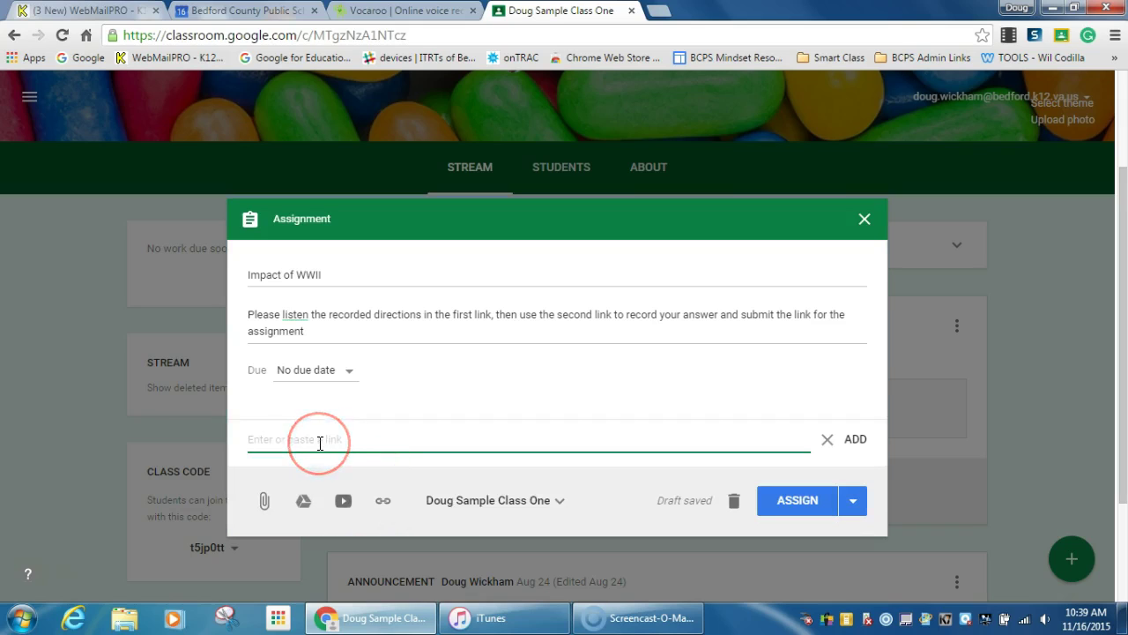
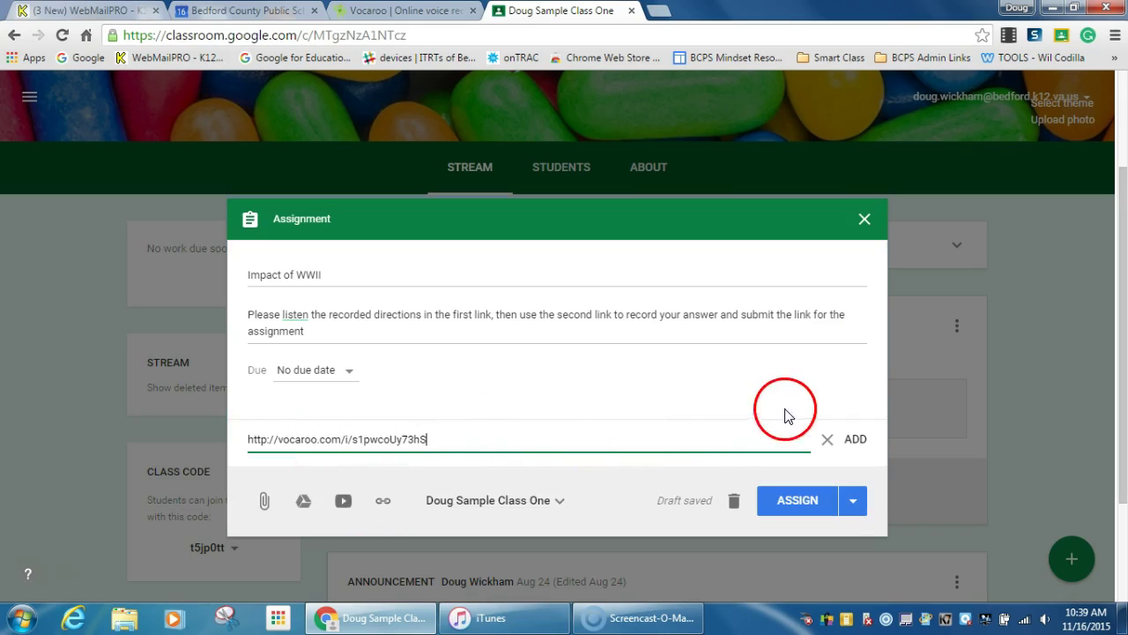
{"action": "left_click", "coordinate": [856, 445]}
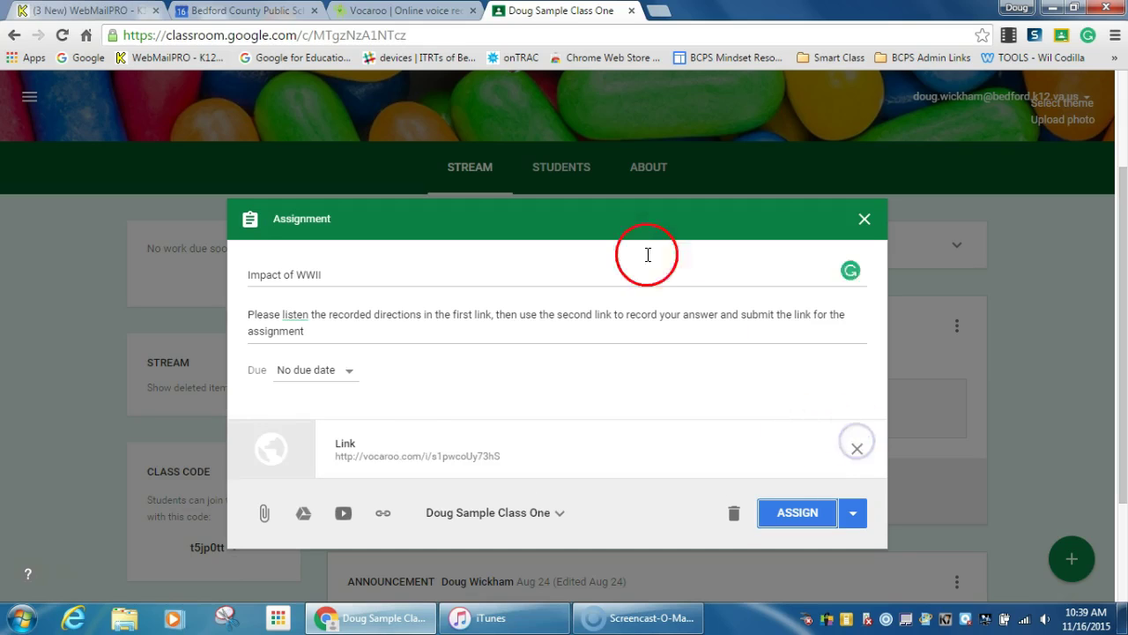
Attach the vocaroo.com recorder link as a second link and assign the post
{"action": "left_click", "coordinate": [396, 13]}
{"action": "left_click", "coordinate": [188, 34]}
{"action": "key", "text": "ctrl+c"}
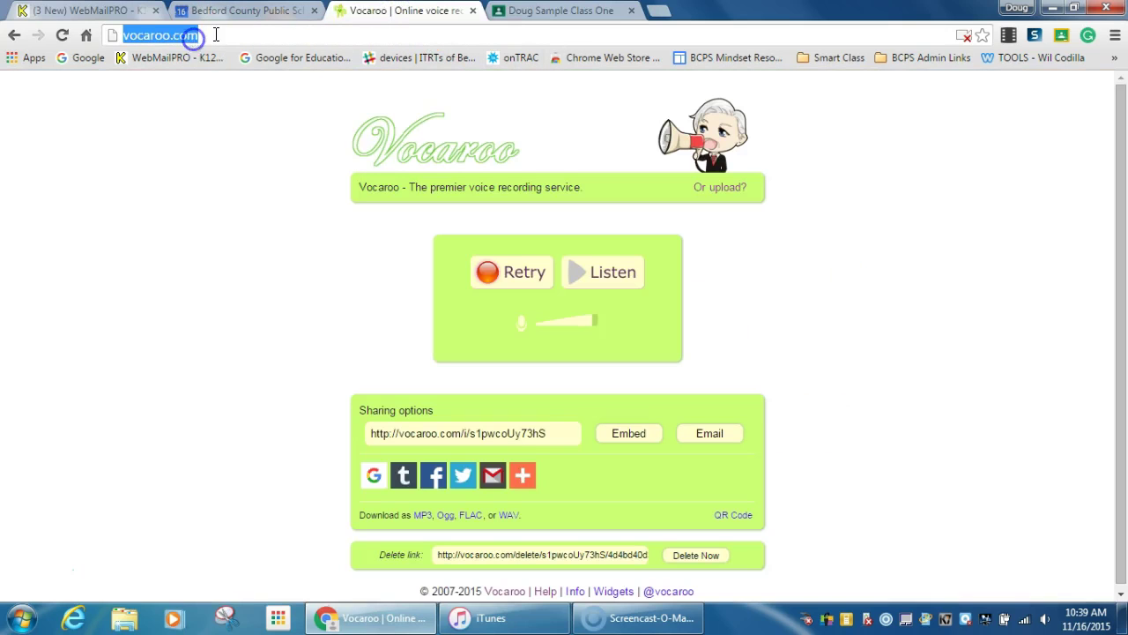
{"action": "left_click", "coordinate": [540, 11]}
{"action": "left_click", "coordinate": [382, 512]}
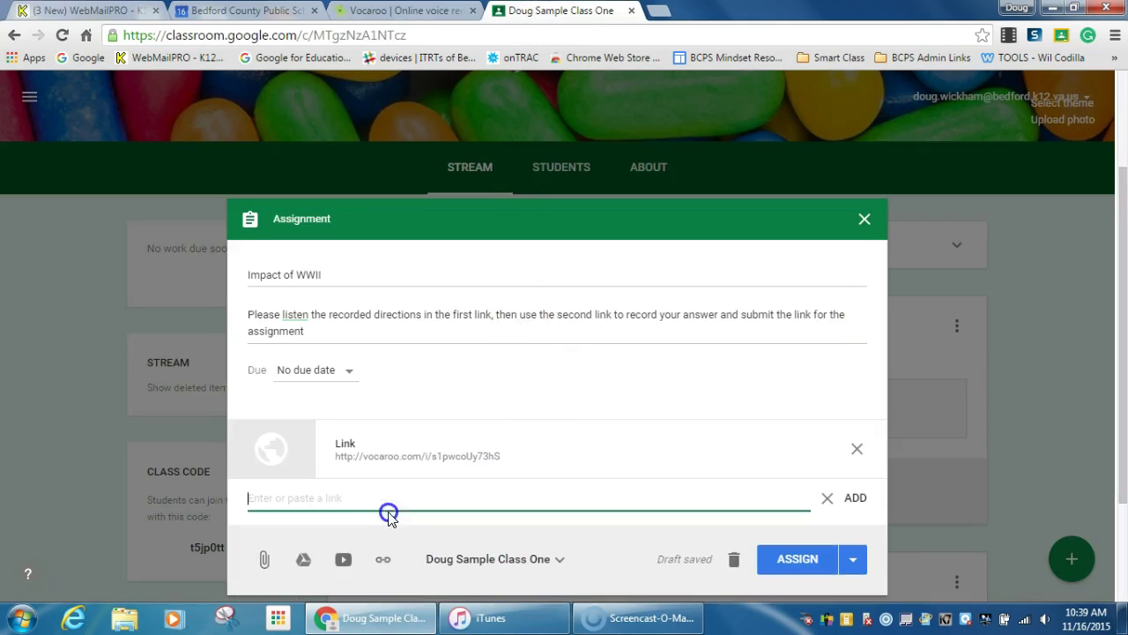
{"action": "key", "text": "ctrl+v"}
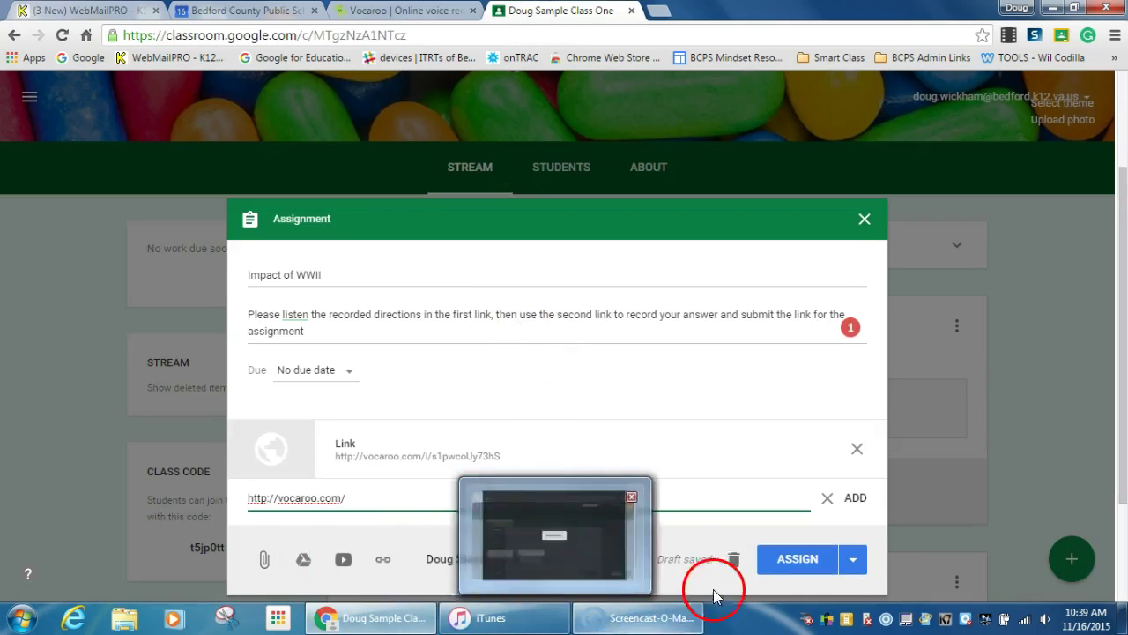
{"action": "left_click", "coordinate": [860, 498]}
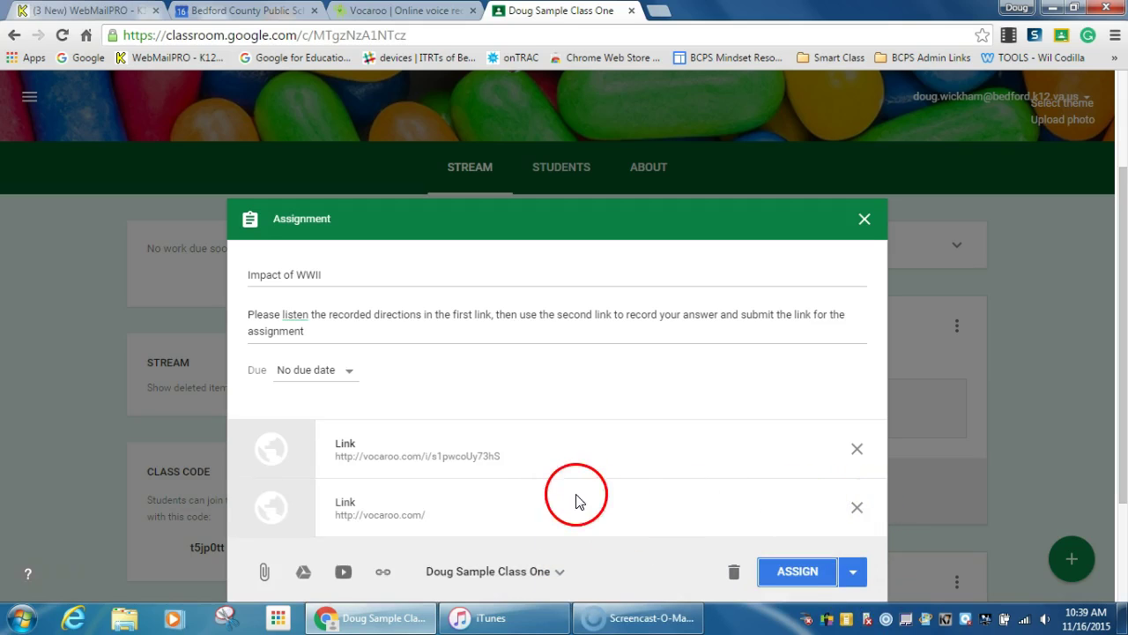
{"action": "left_click", "coordinate": [798, 572]}
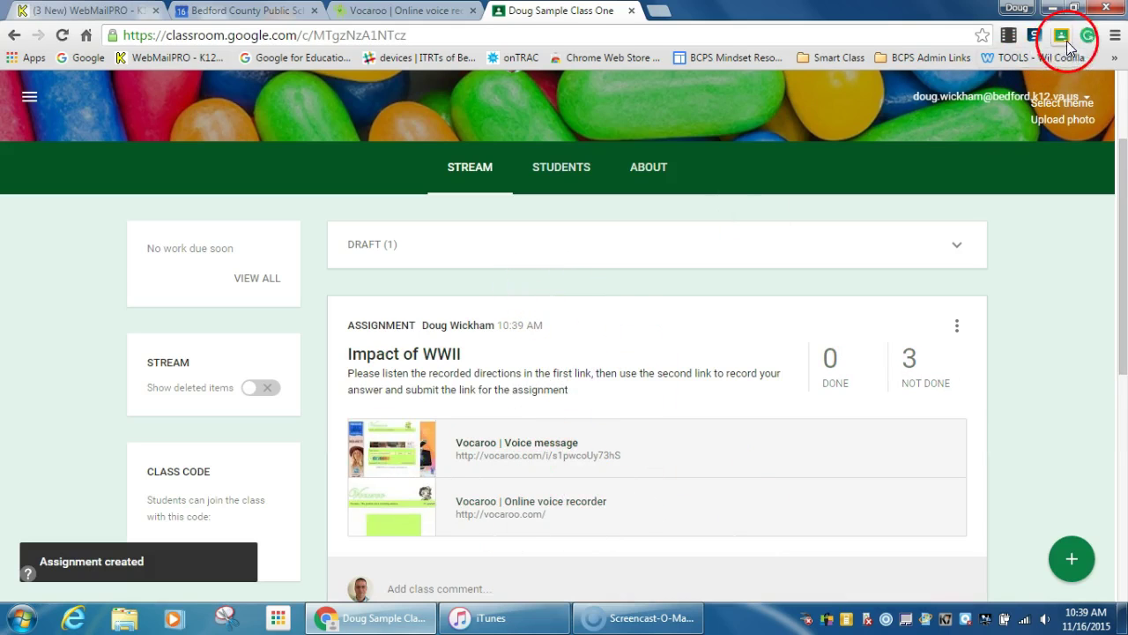
Sign in with the student account and open the Doug Sample Class stream
{"action": "left_click", "coordinate": [1085, 99]}
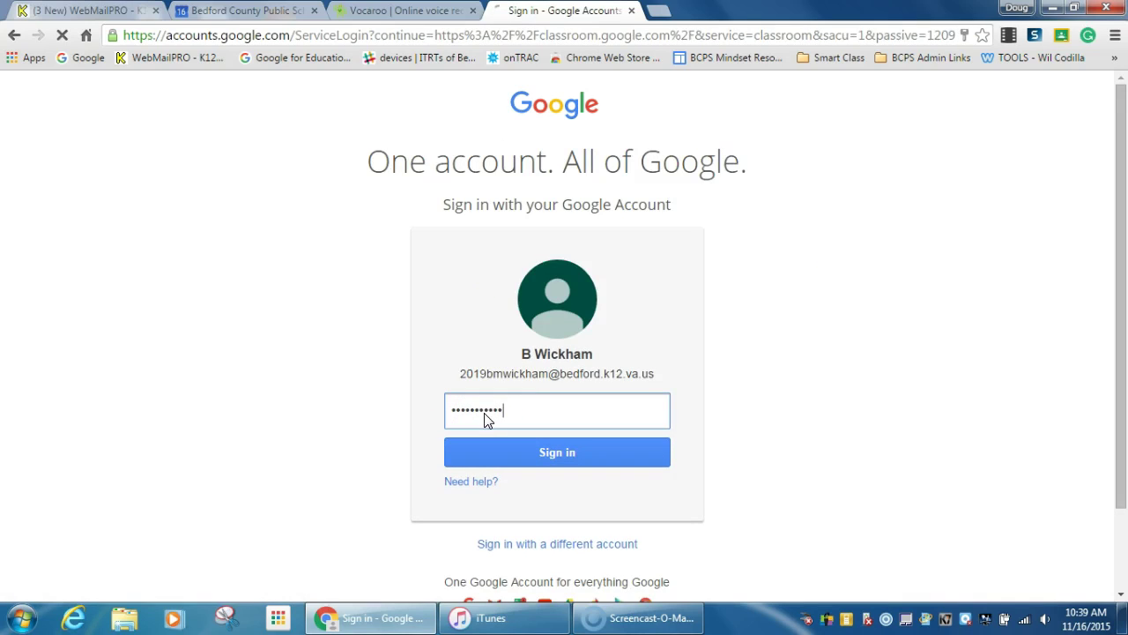
{"action": "key", "text": "Return"}
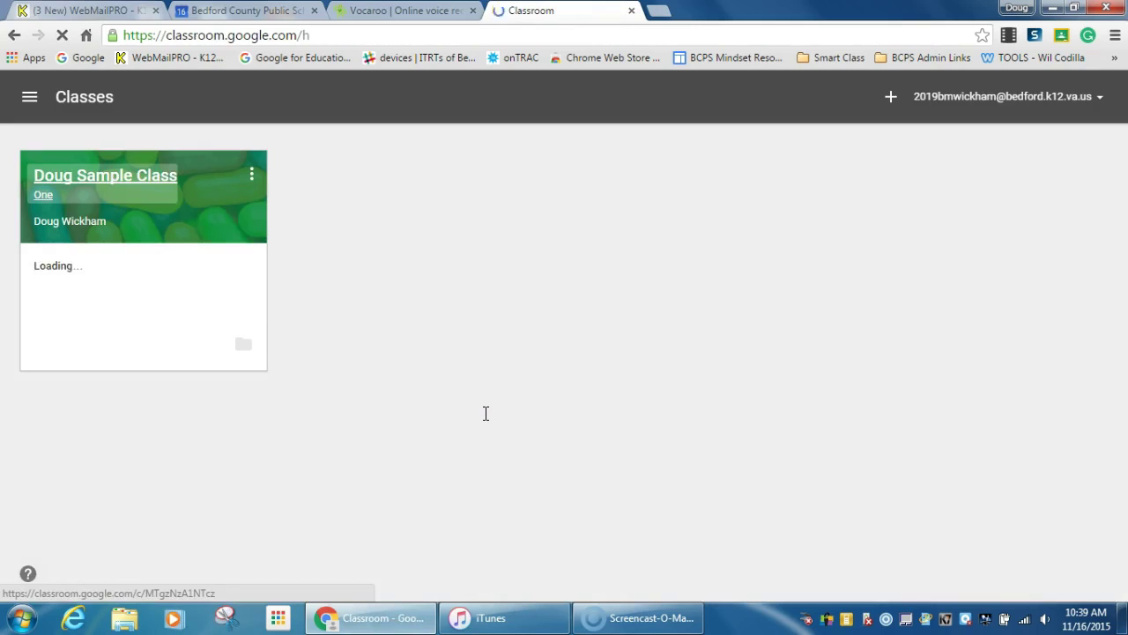
{"action": "left_click", "coordinate": [185, 238]}
{"action": "left_click", "coordinate": [99, 175]}
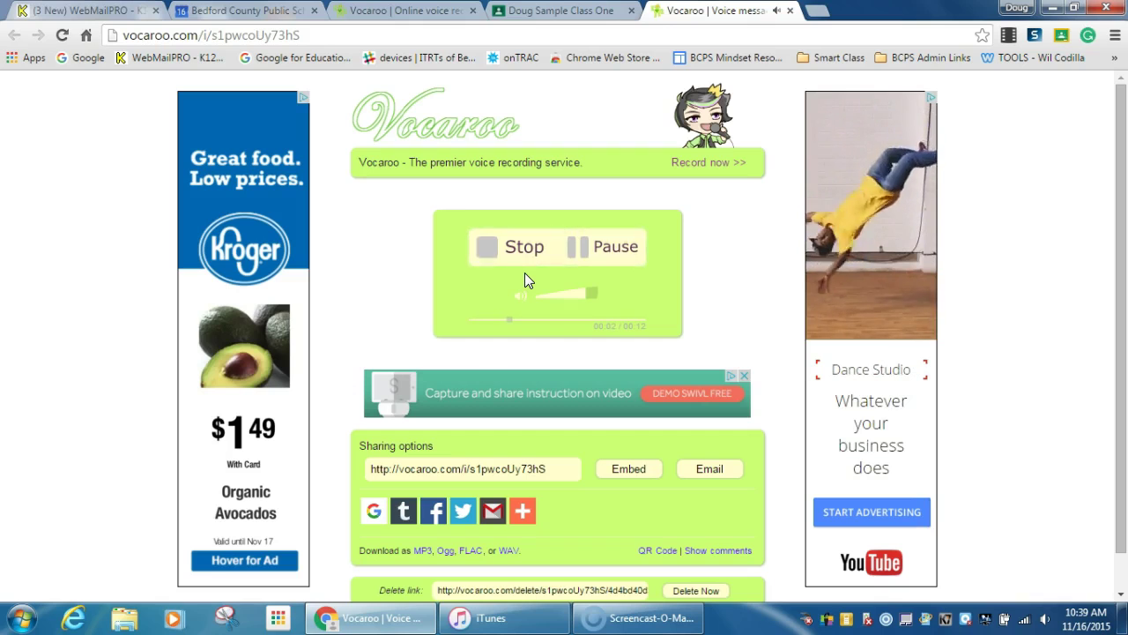
Pause the recorded directions and close their tab
{"action": "left_click", "coordinate": [562, 298]}
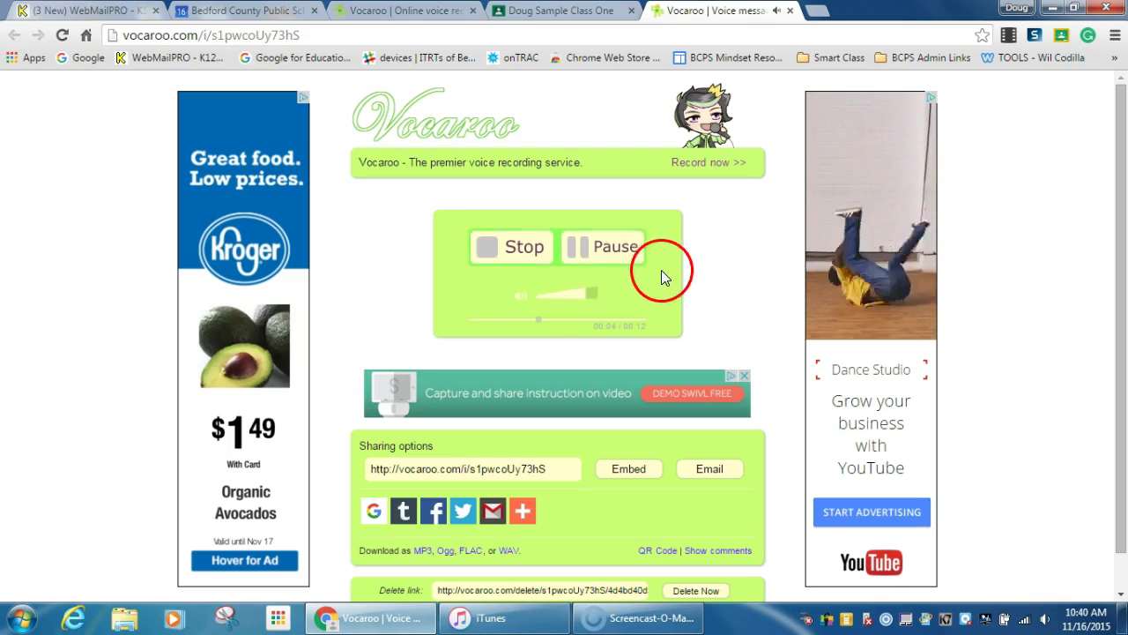
{"action": "left_click", "coordinate": [607, 256]}
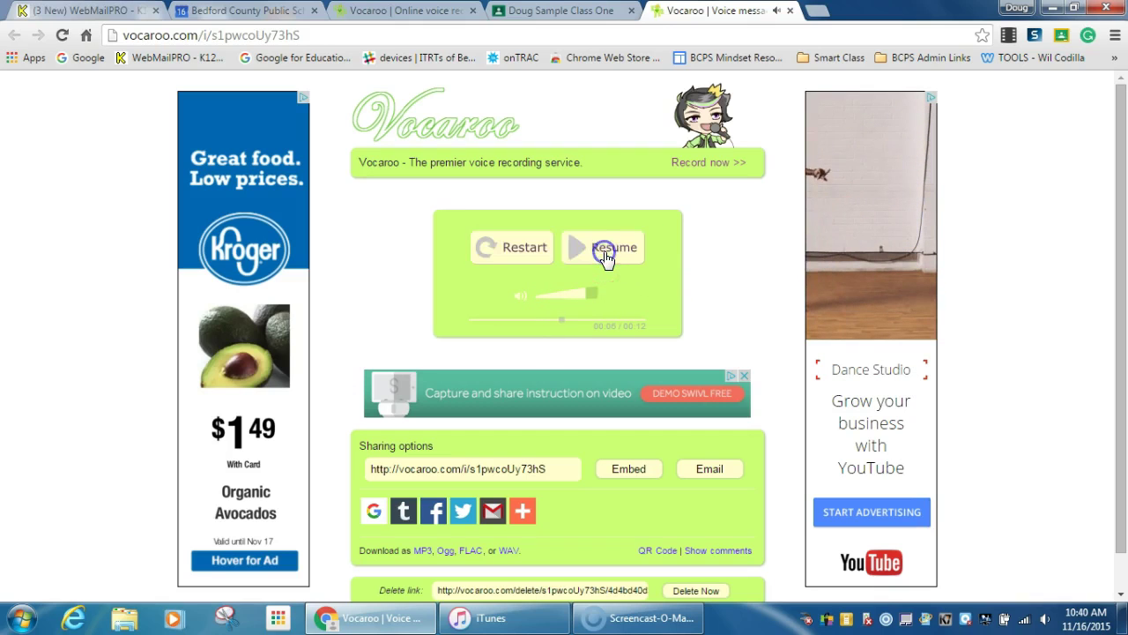
{"action": "left_click", "coordinate": [790, 10]}
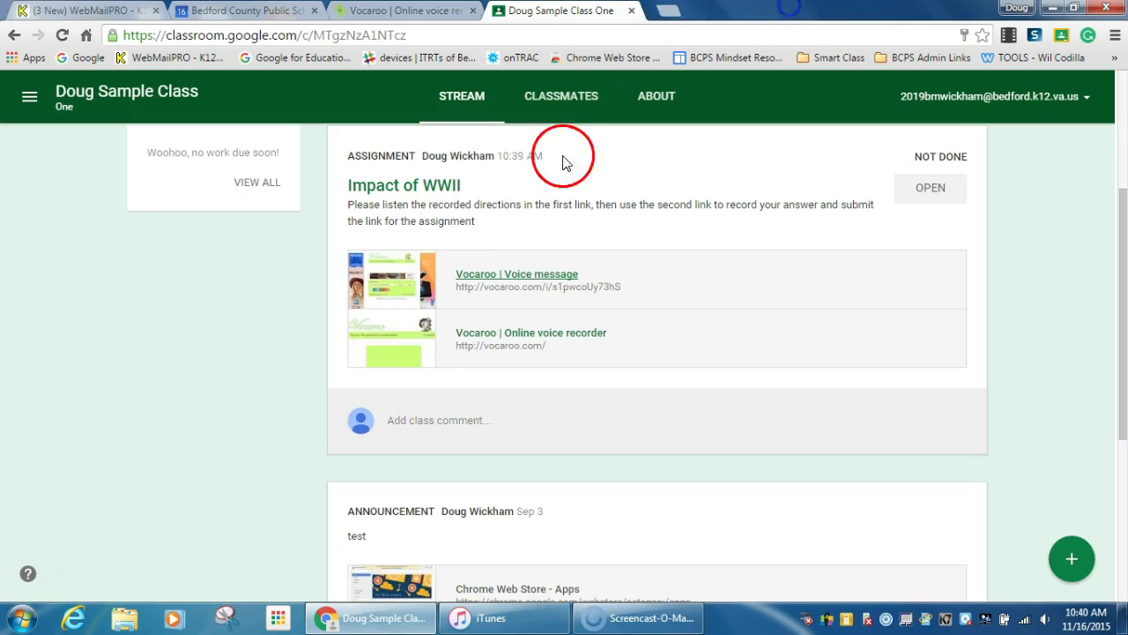
Record and save a spoken answer on vocaroo.com, then select its share link
{"action": "left_click", "coordinate": [504, 332]}
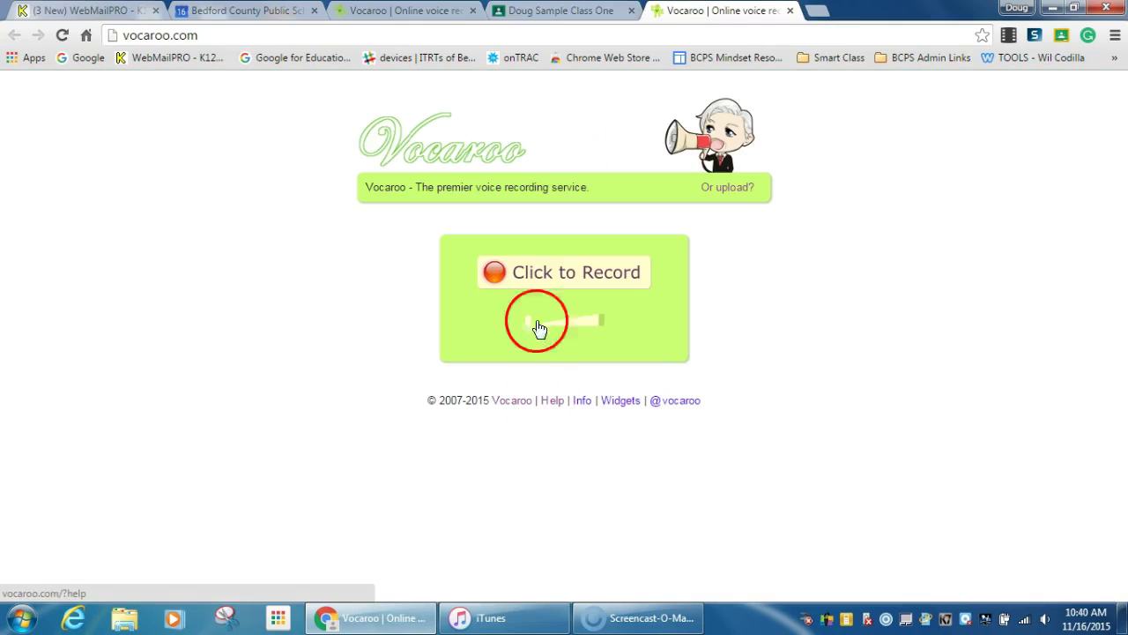
{"action": "left_click", "coordinate": [555, 273]}
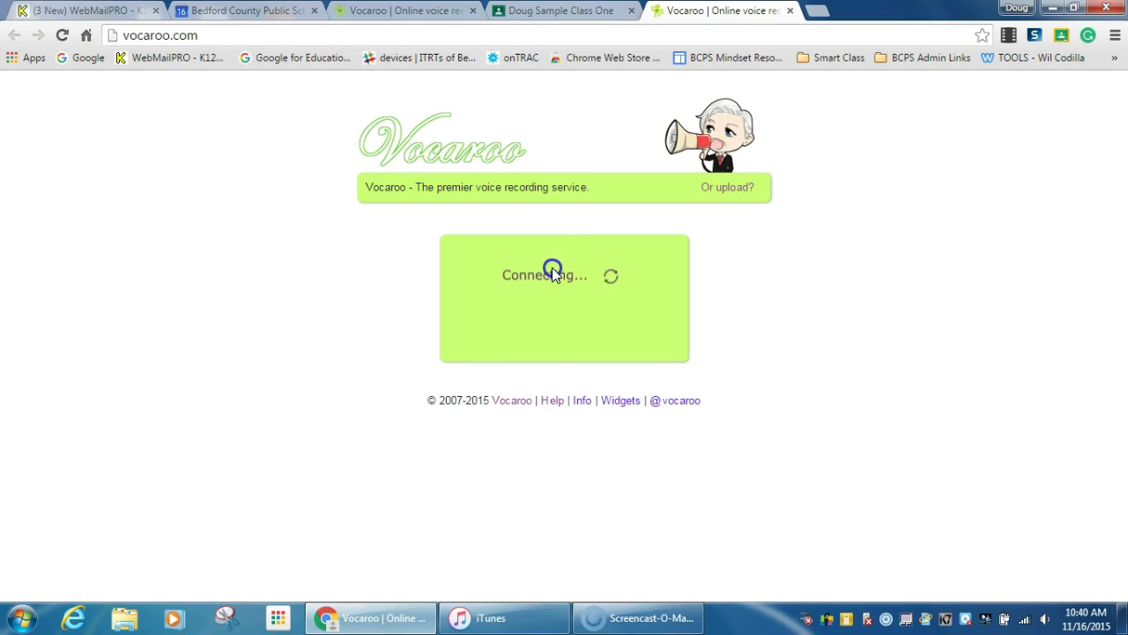
{"action": "left_click", "coordinate": [553, 341]}
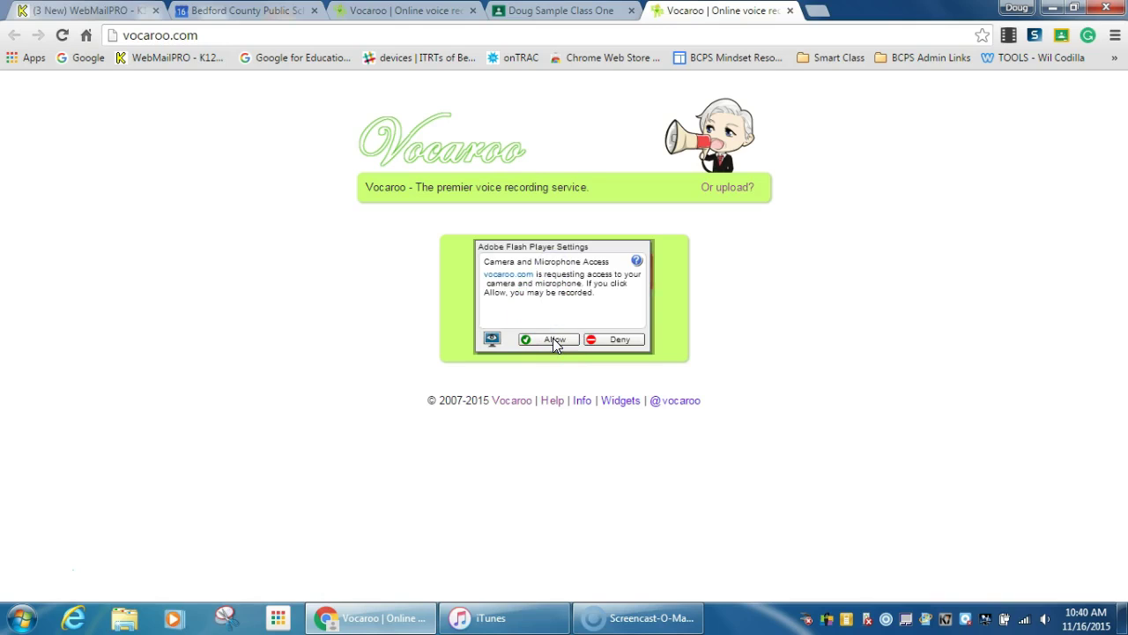
{"action": "left_click", "coordinate": [553, 341]}
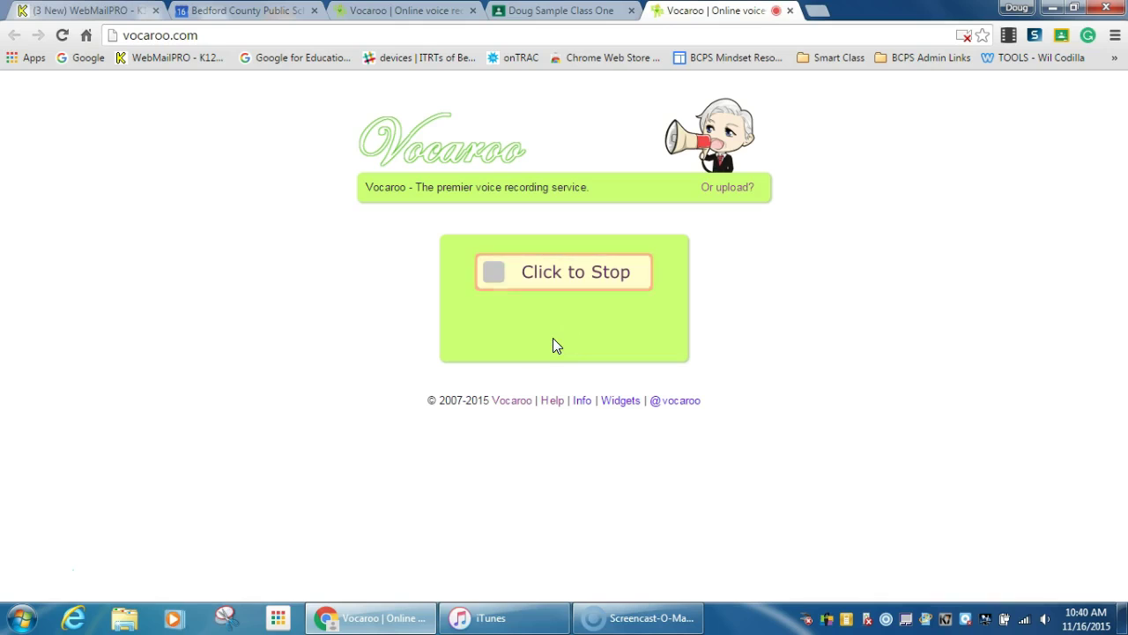
{"action": "left_click", "coordinate": [549, 274]}
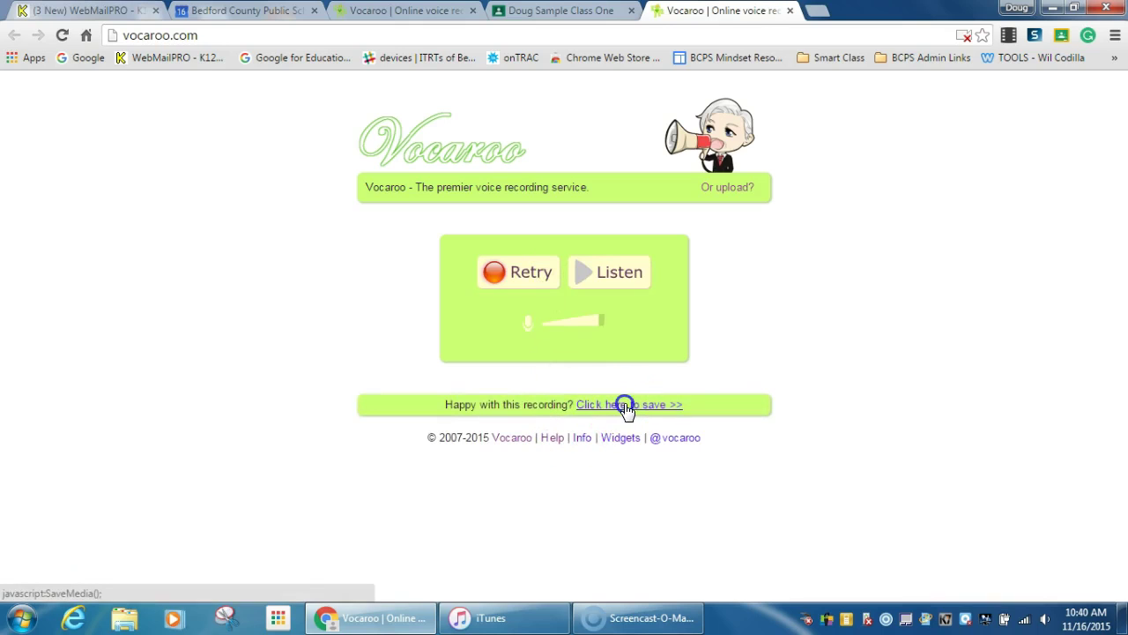
{"action": "left_click", "coordinate": [625, 404]}
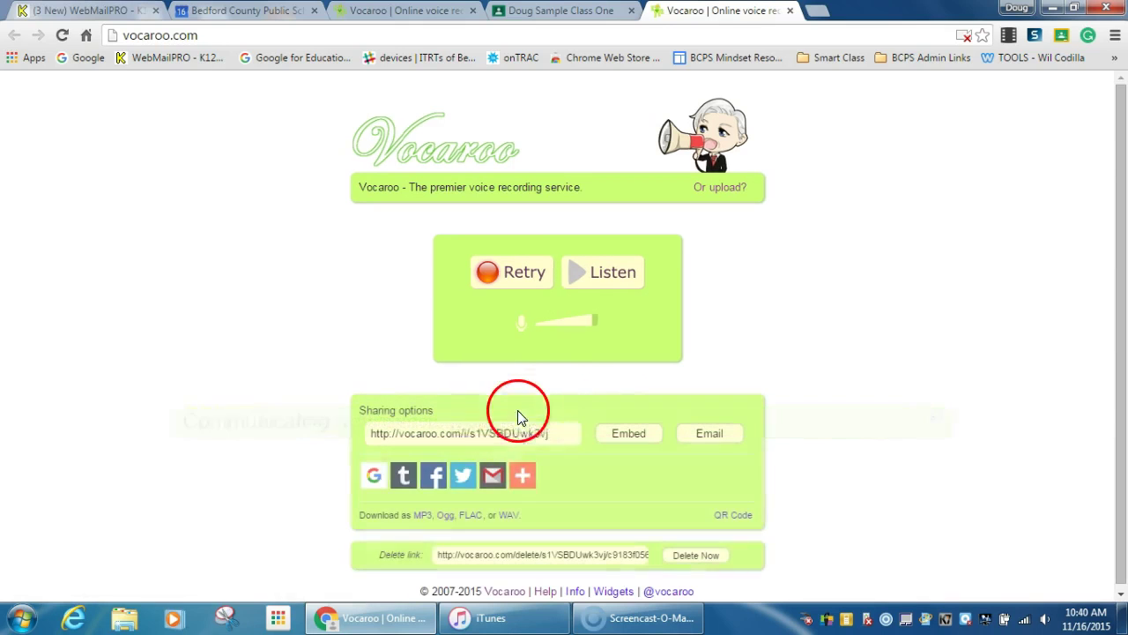
{"action": "left_click_drag", "start_coordinate": [524, 432], "coordinate": [381, 426]}
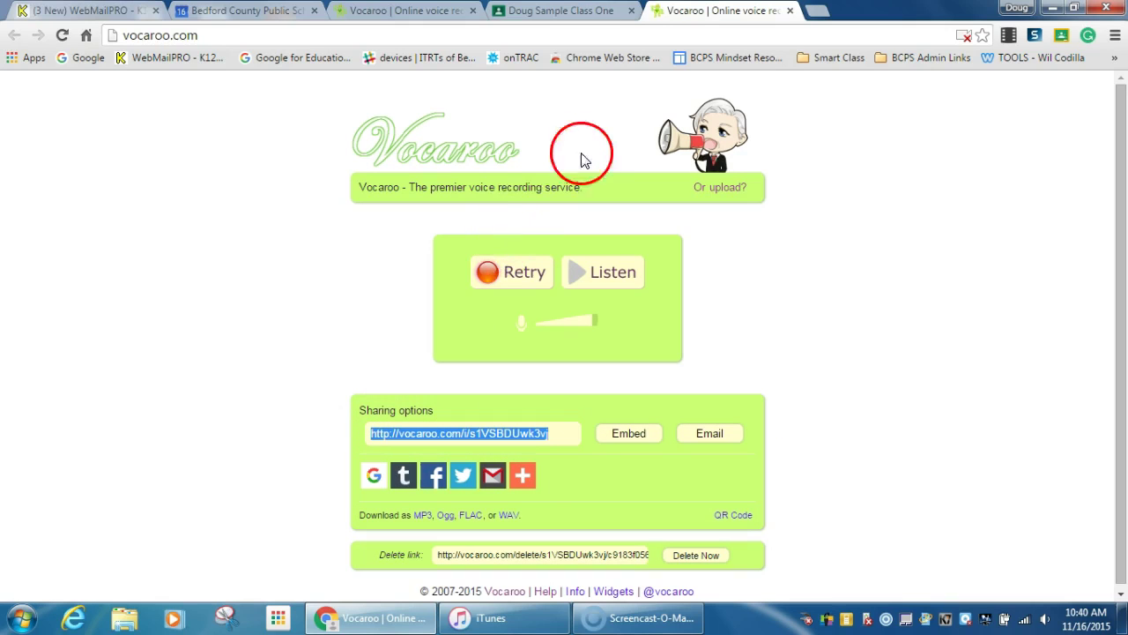
Open the Impact of WWII assignment and attach the copied Vocaroo recording link
{"action": "left_click", "coordinate": [790, 11]}
{"action": "left_click", "coordinate": [933, 188]}
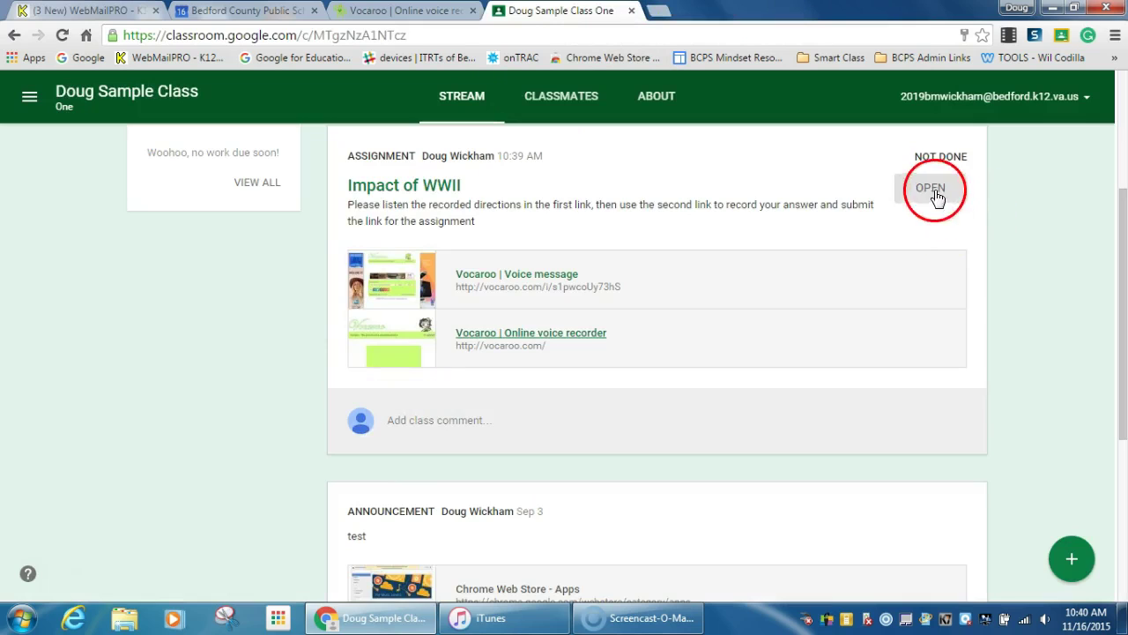
{"action": "scroll", "coordinate": [565, 401], "scroll_direction": "down", "scroll_amount": 1}
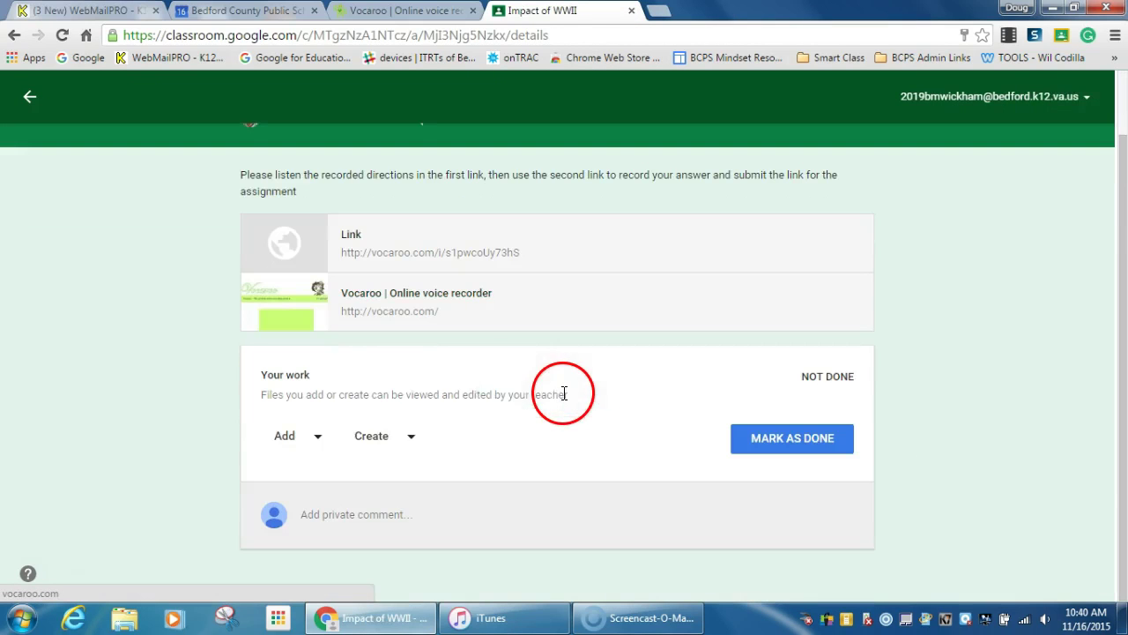
{"action": "left_click", "coordinate": [317, 438]}
{"action": "left_click", "coordinate": [315, 518]}
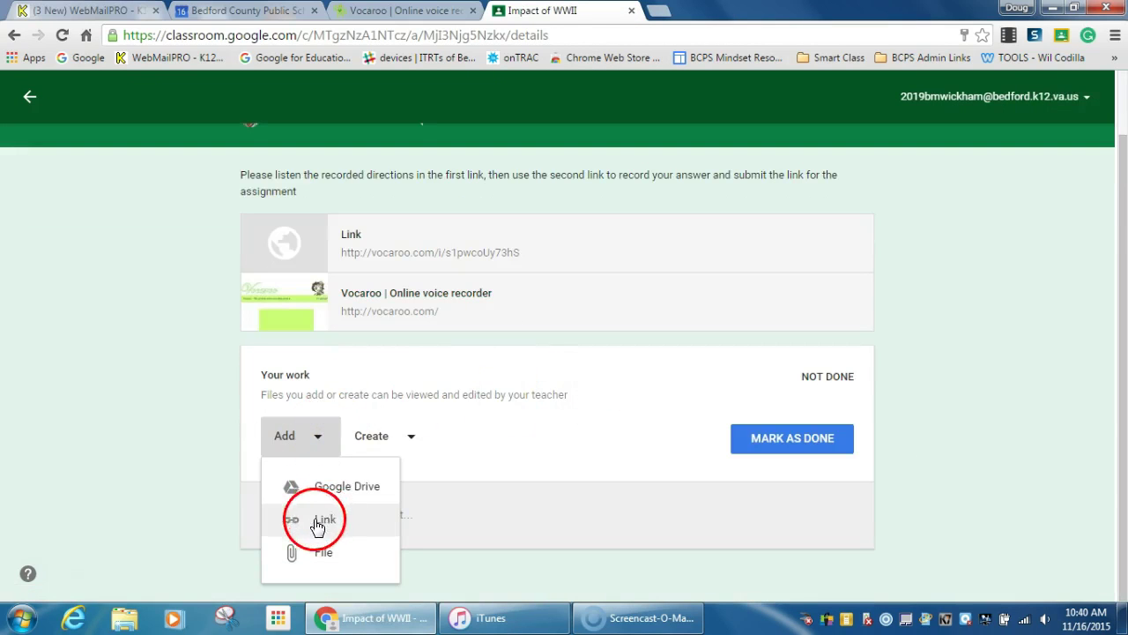
{"action": "left_click", "coordinate": [496, 419]}
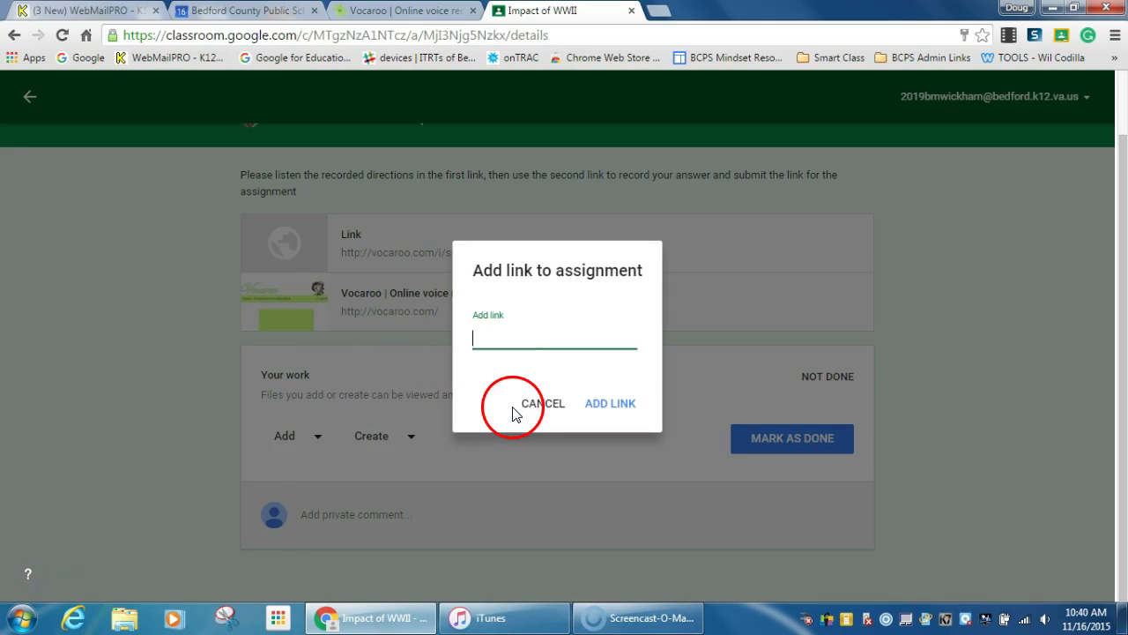
{"action": "left_click", "coordinate": [608, 403]}
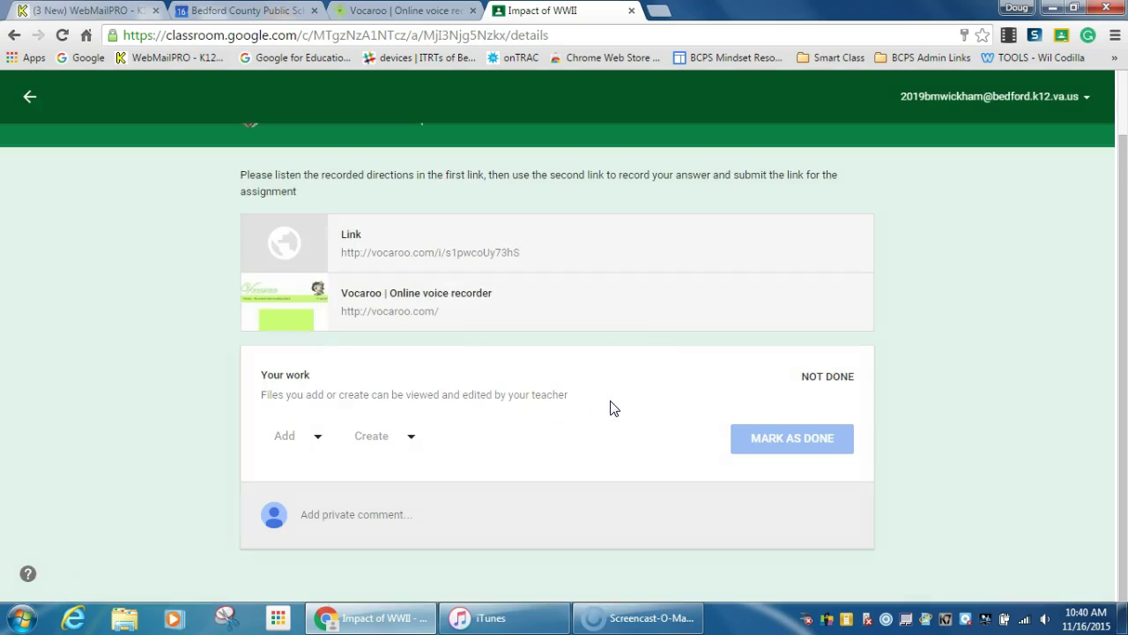
Turn in the assignment and confirm the submission
{"action": "left_click", "coordinate": [820, 516]}
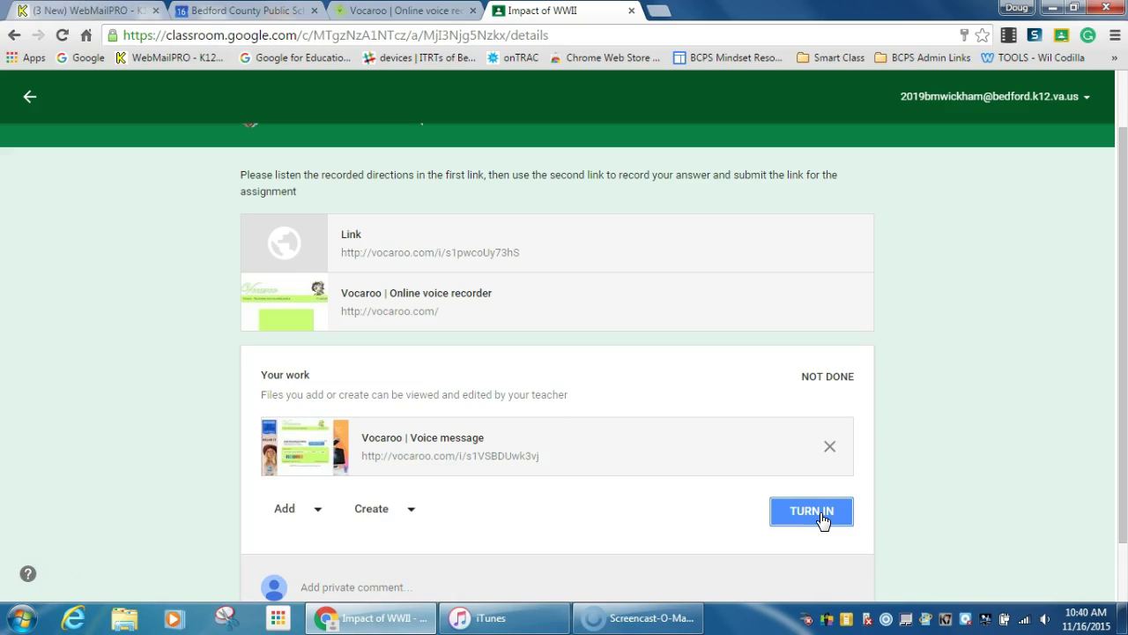
{"action": "left_click", "coordinate": [815, 514]}
{"action": "left_click", "coordinate": [637, 410]}
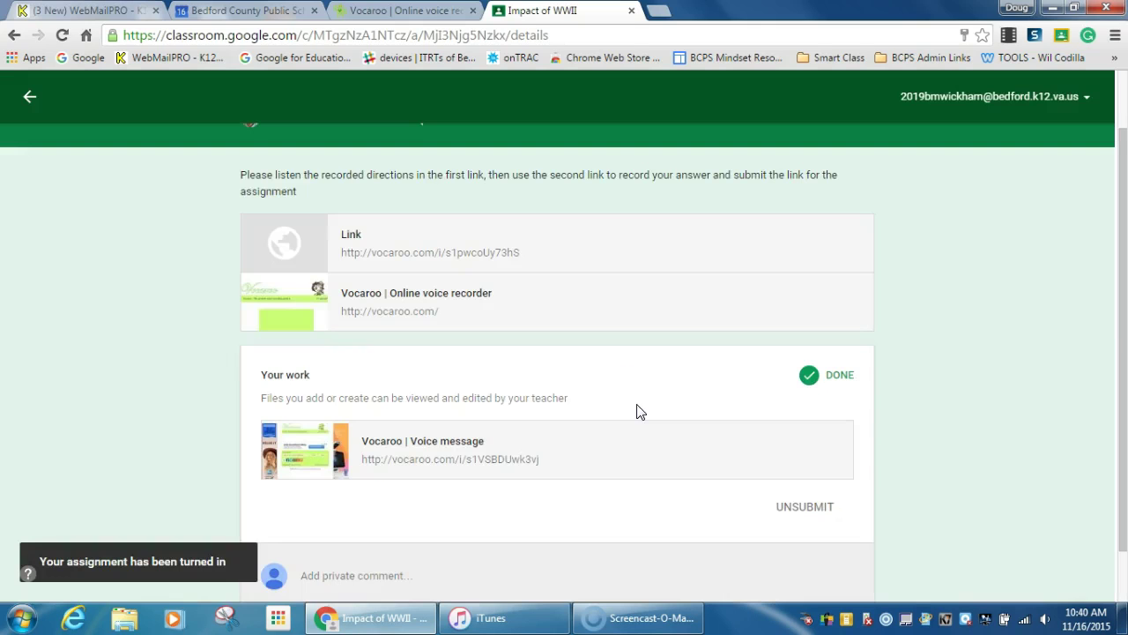
Sign back in as the teacher and view the Impact of WWII work marked done
{"action": "left_click", "coordinate": [1074, 97]}
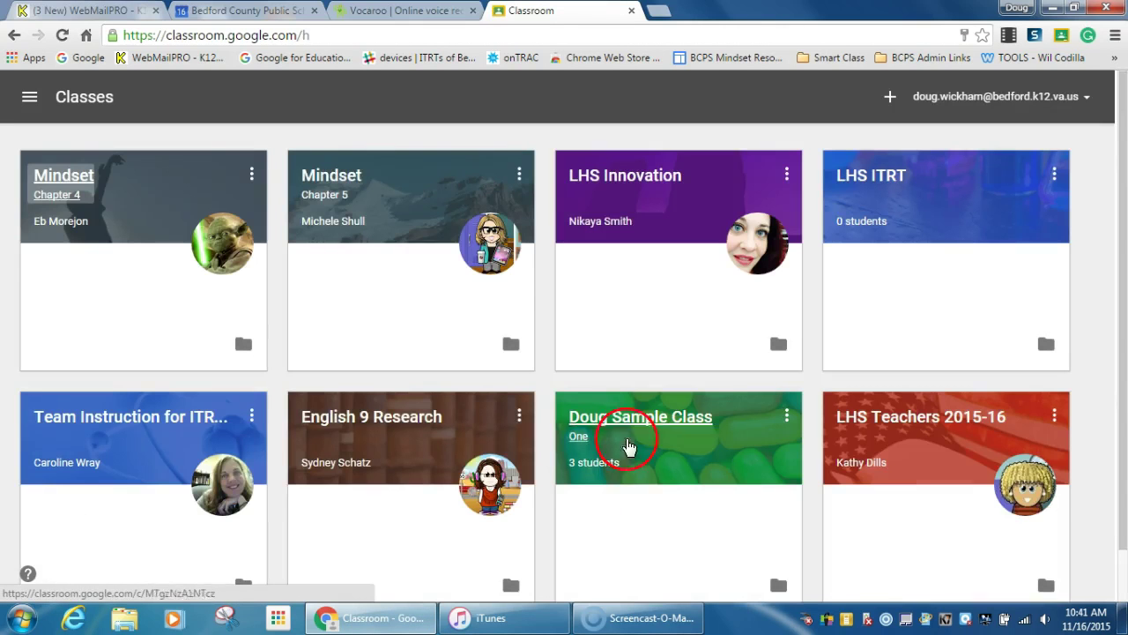
{"action": "left_click", "coordinate": [685, 428]}
{"action": "scroll", "coordinate": [401, 463], "scroll_direction": "down", "scroll_amount": 2}
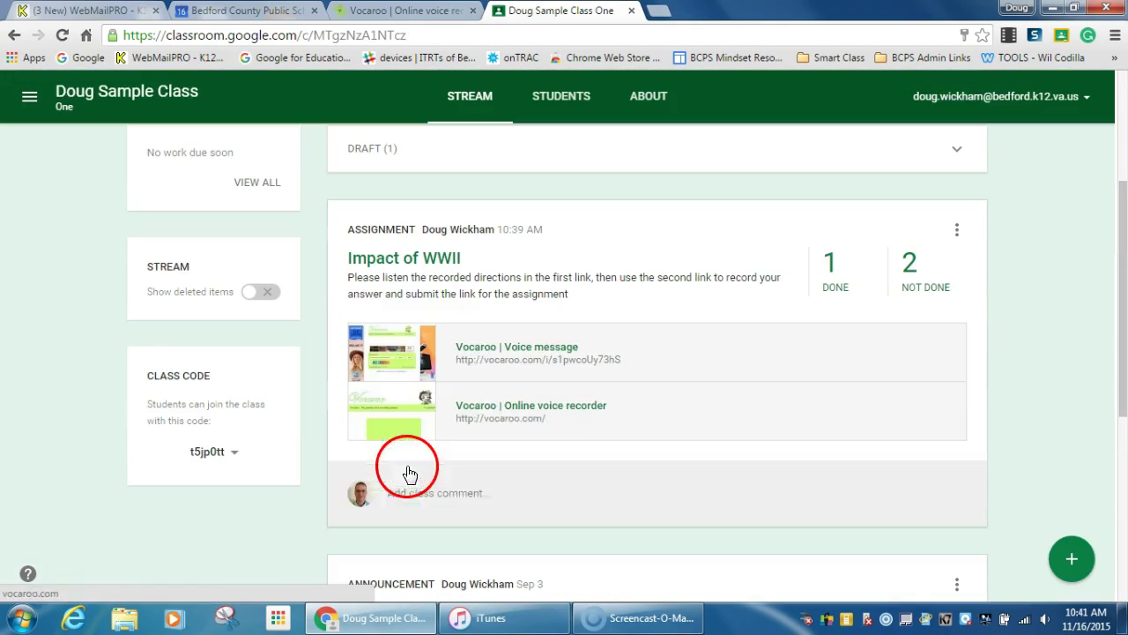
{"action": "left_click", "coordinate": [831, 264]}
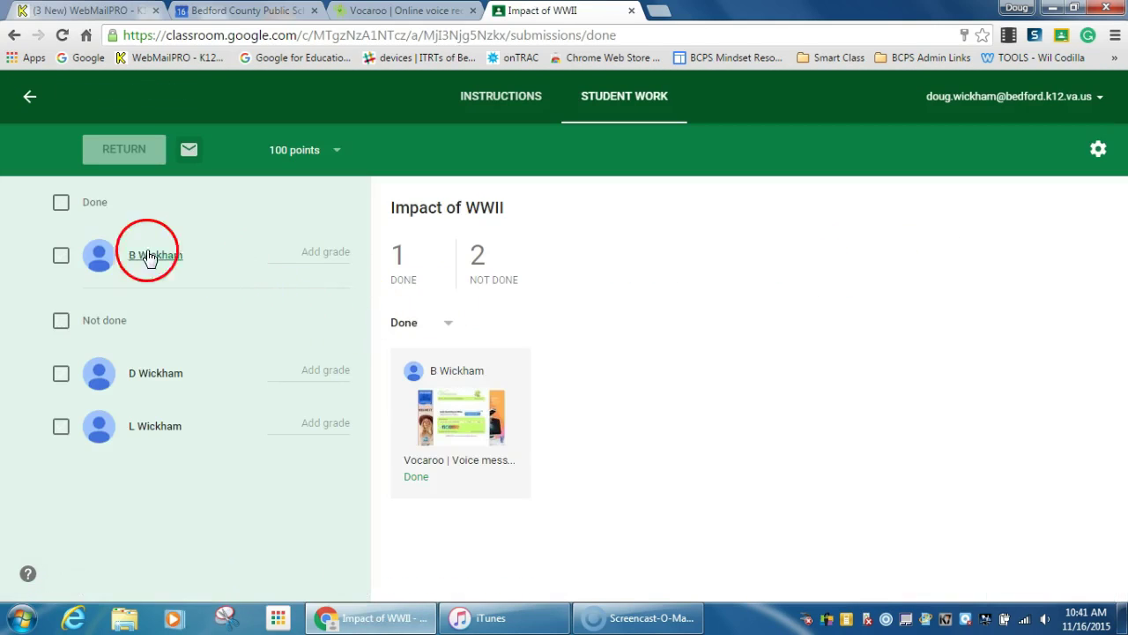
Play the student's submitted Vocaroo message, pause it, and close its tab
{"action": "left_click", "coordinate": [457, 415]}
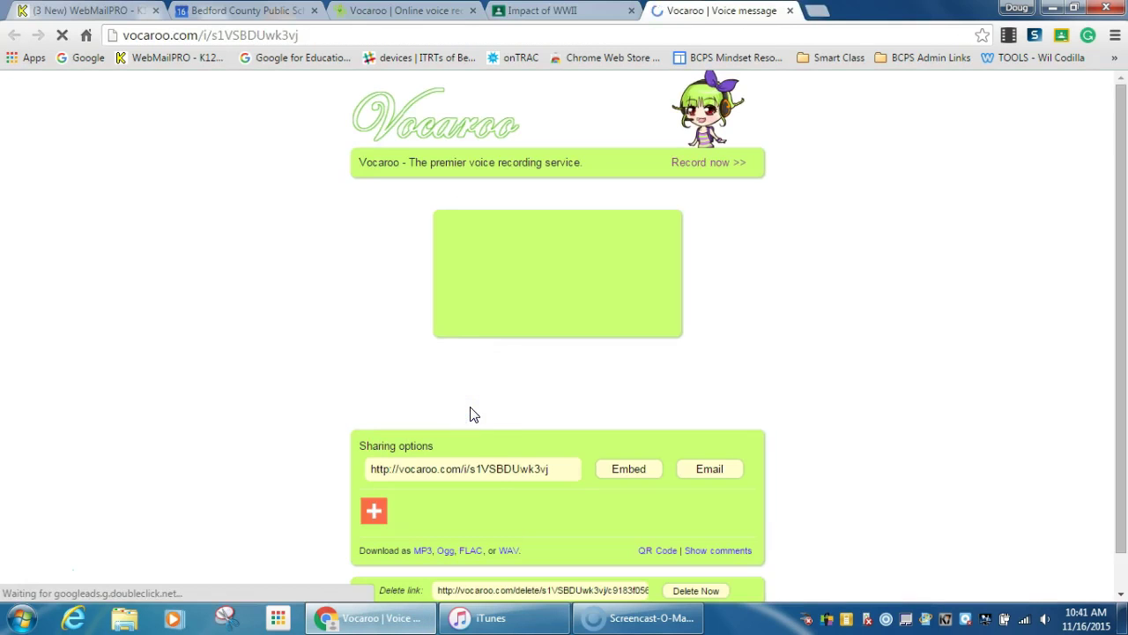
{"action": "left_click", "coordinate": [606, 284]}
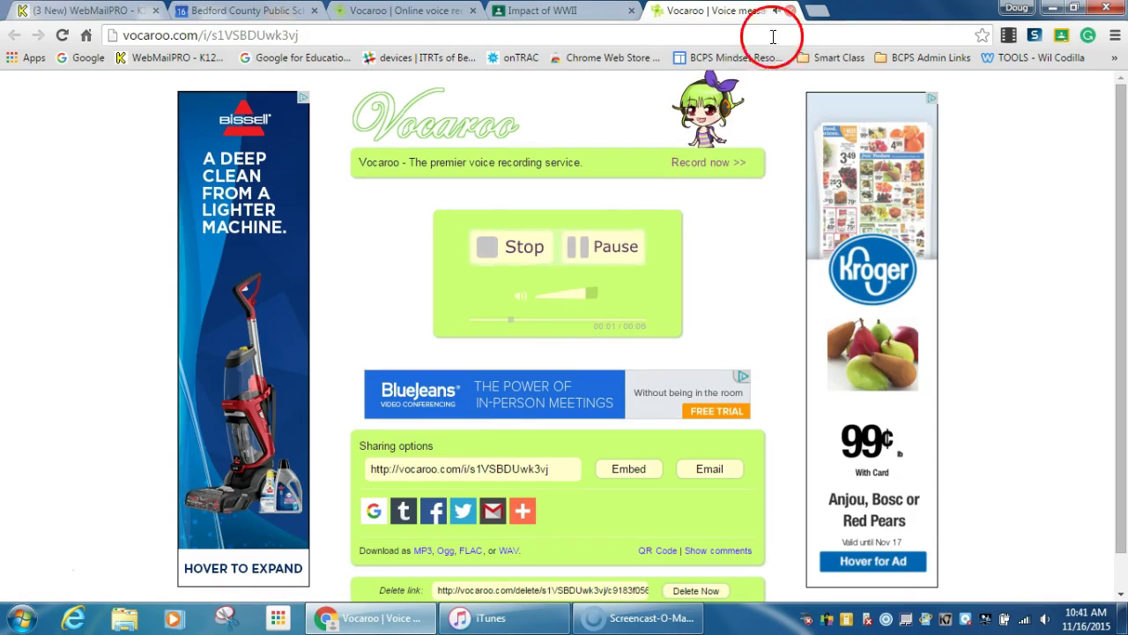
{"action": "left_click", "coordinate": [619, 244]}
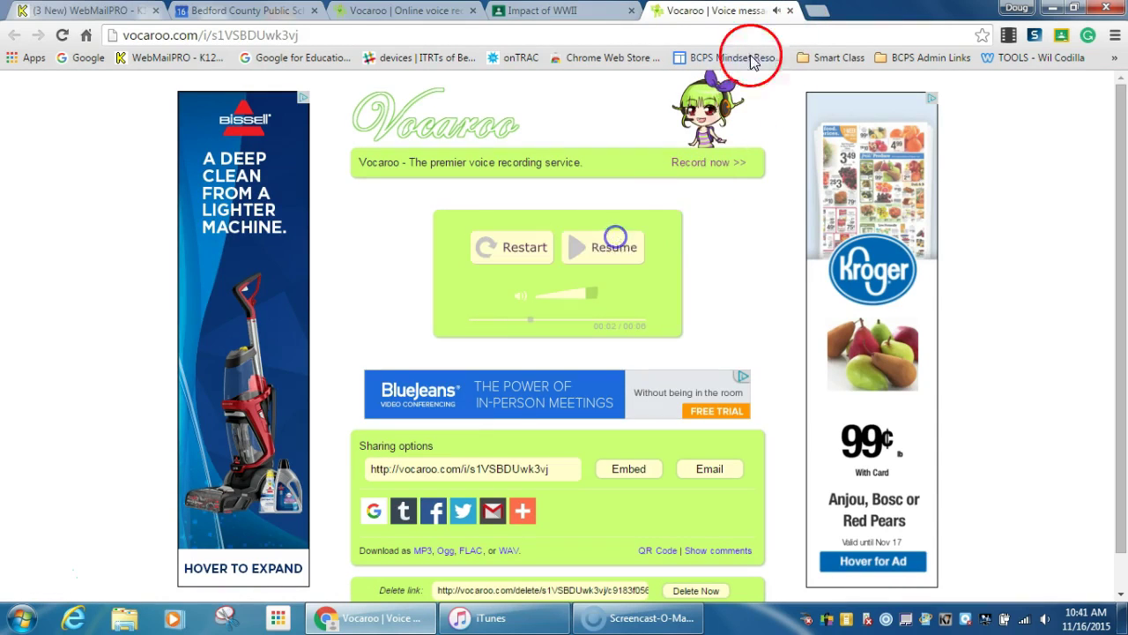
{"action": "left_click", "coordinate": [792, 11]}
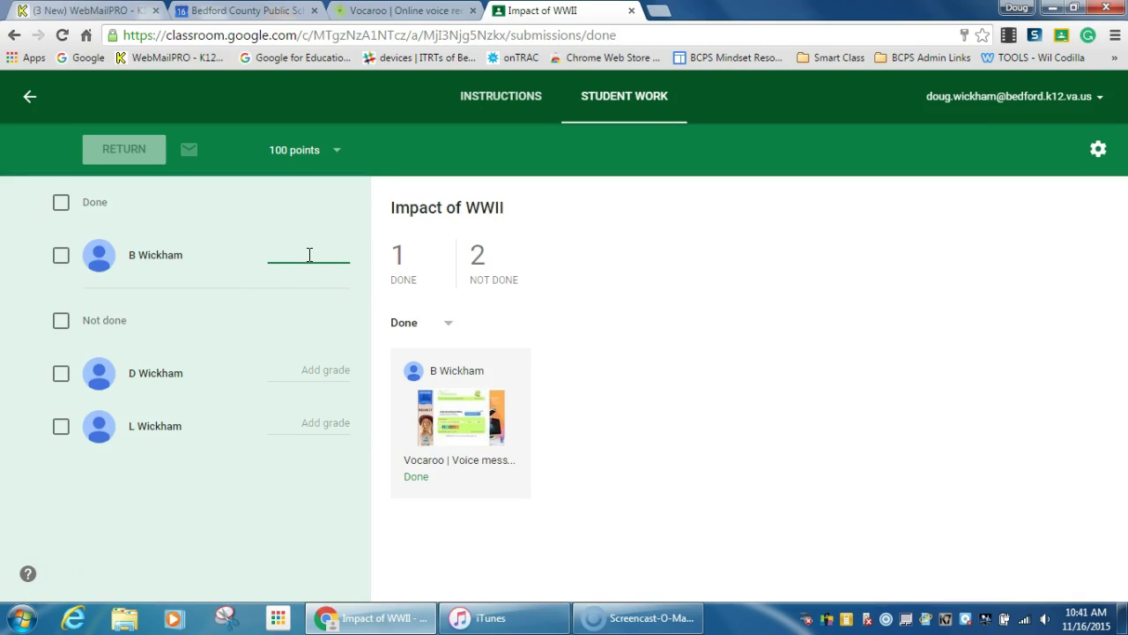
Enter a grade of 100 for the student's Vocaroo submission and confirm returning it
{"action": "type", "text": "100"}
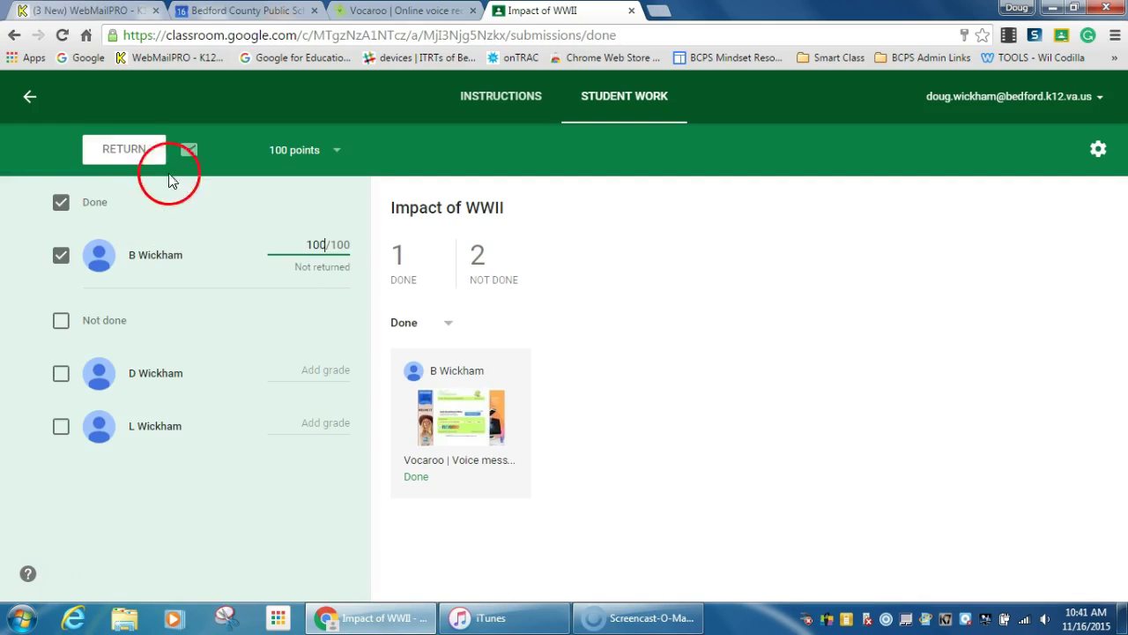
{"action": "left_click", "coordinate": [137, 149]}
{"action": "left_click", "coordinate": [634, 400]}
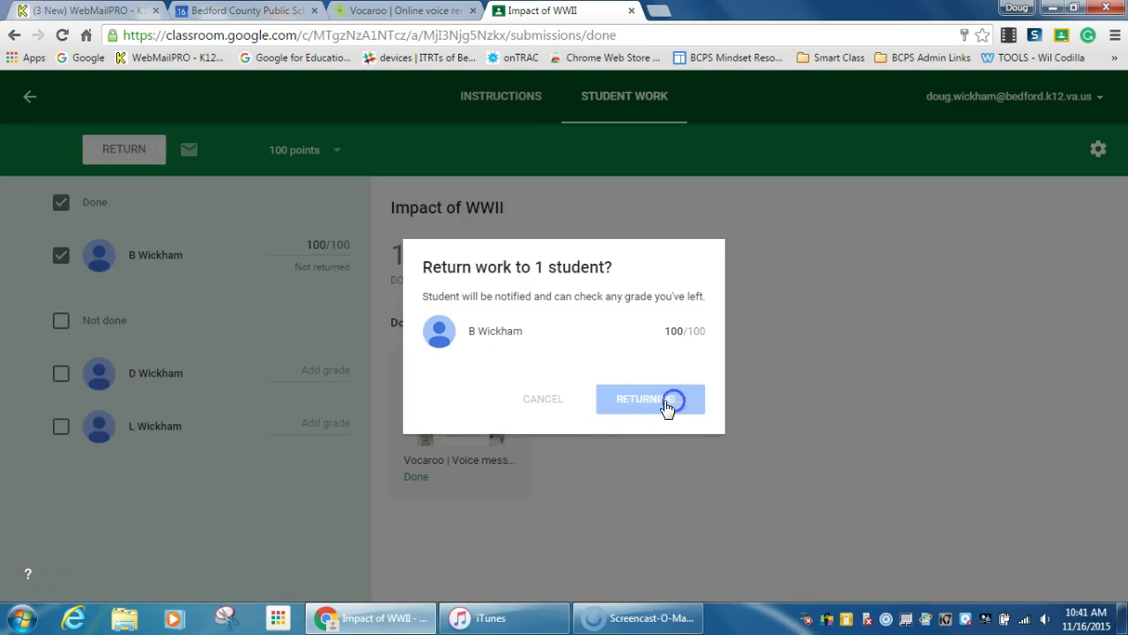